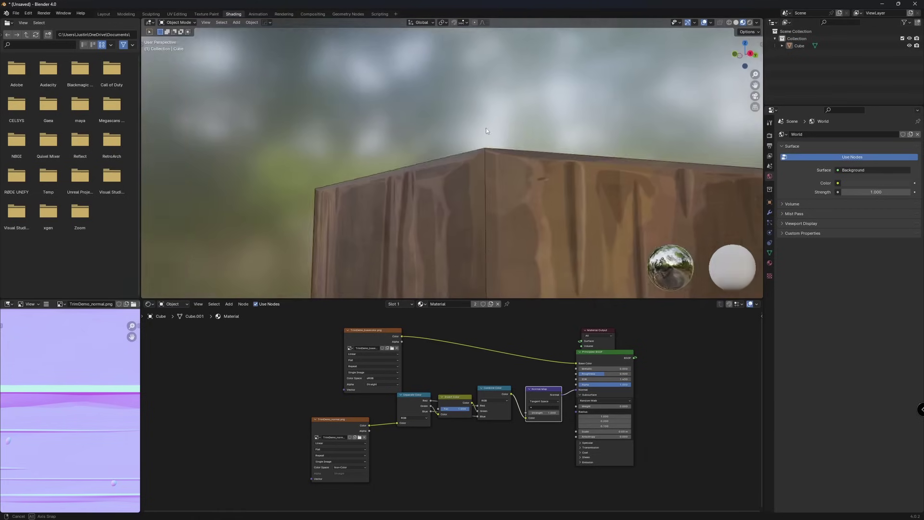
Step: Rotate SM_SmallHouse2 and move it right next to SM_SmallHouse
middle_click_drag(486, 149, 512, 131)
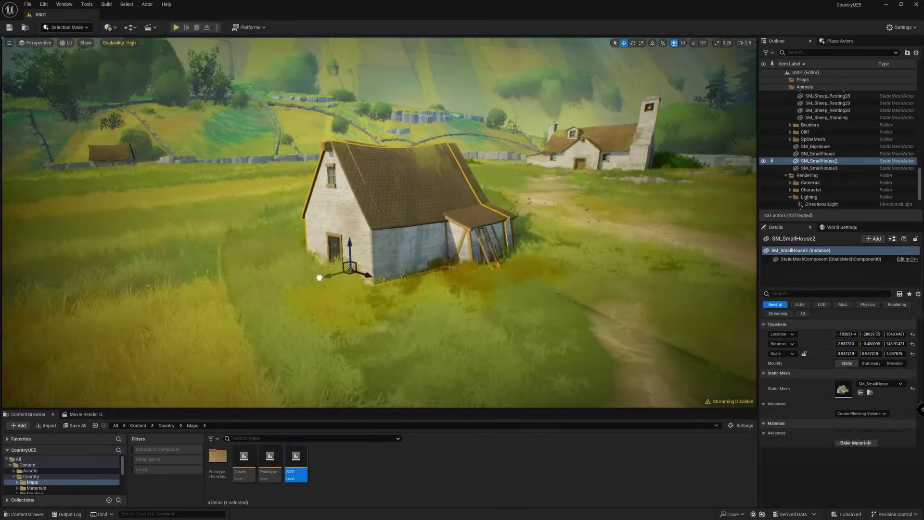
left_click_drag(319, 277, 192, 330)
key("e")
key("w")
left_click_drag(270, 295, 324, 309)
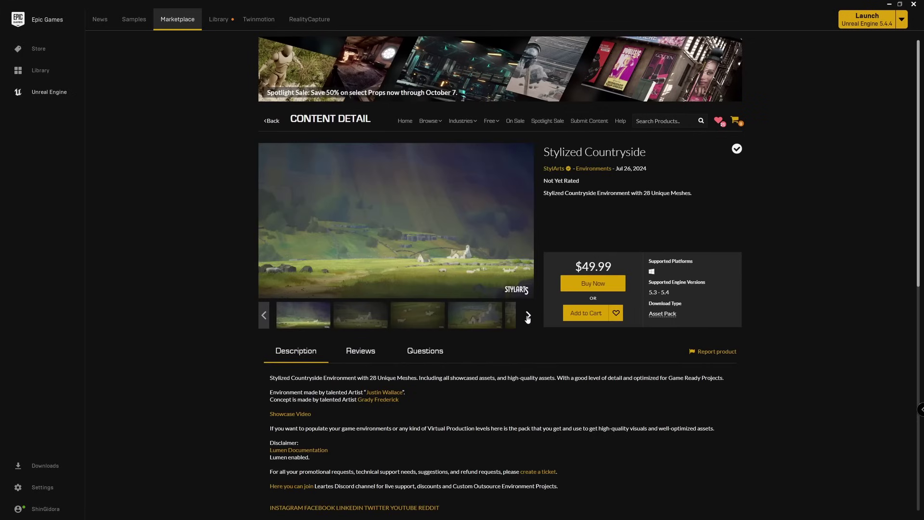
Step: Cycle through the preview images, from the tileable materials and tree scene shots back to the first
left_click(528, 316)
left_click(462, 322)
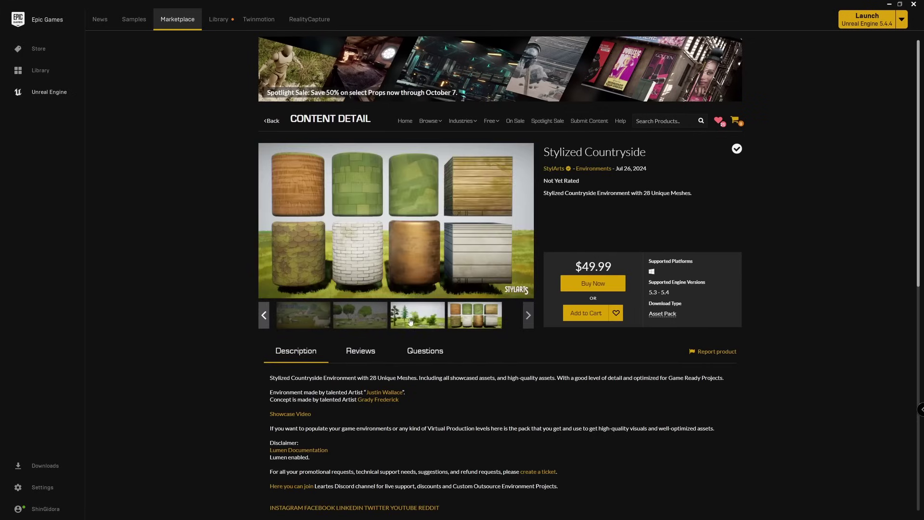
left_click(410, 322)
left_click(355, 321)
left_click(301, 317)
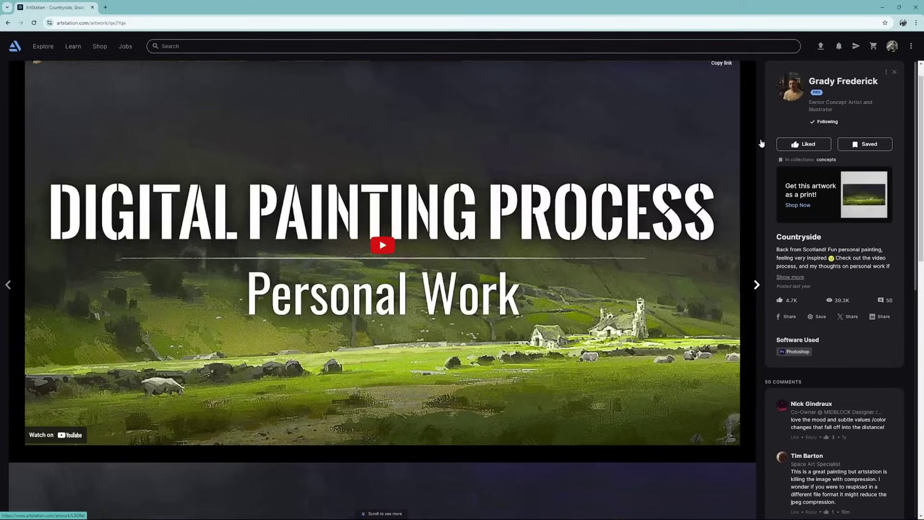
Step: Tilt the selected house in the level
scroll(762, 143, "down", 4)
scroll(762, 143, "down", 3)
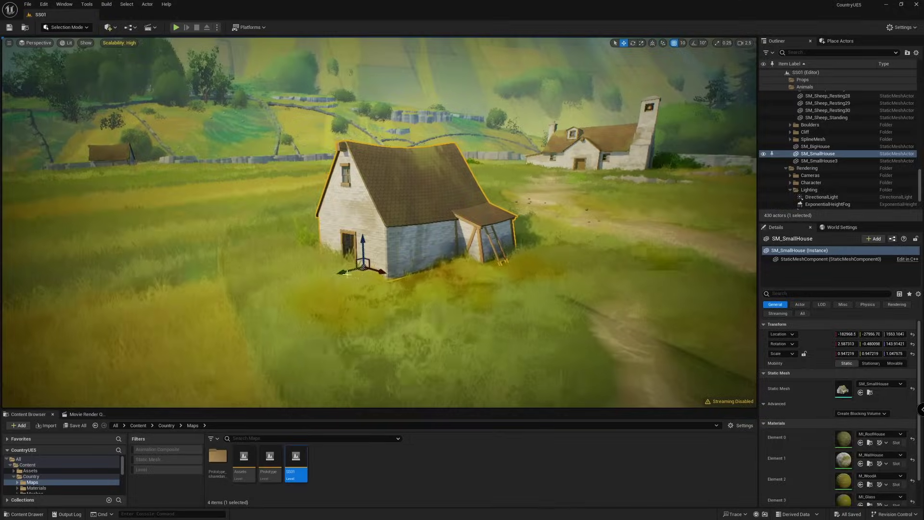
left_click_drag(337, 270, 183, 320)
Step: Undo the house tilt and set all engine scalability groups to High
key("ctrl+z")
key("ctrl+z")
key("ctrl+z")
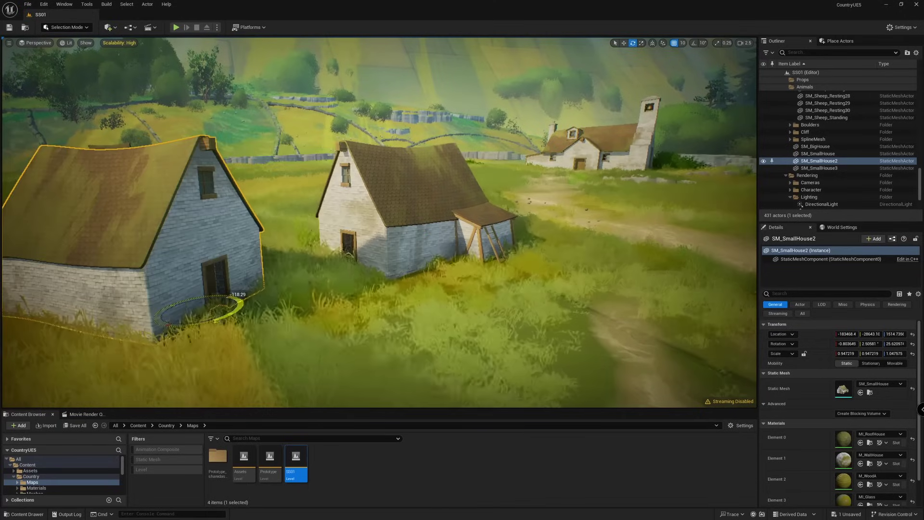
key("w")
key("ctrl+z")
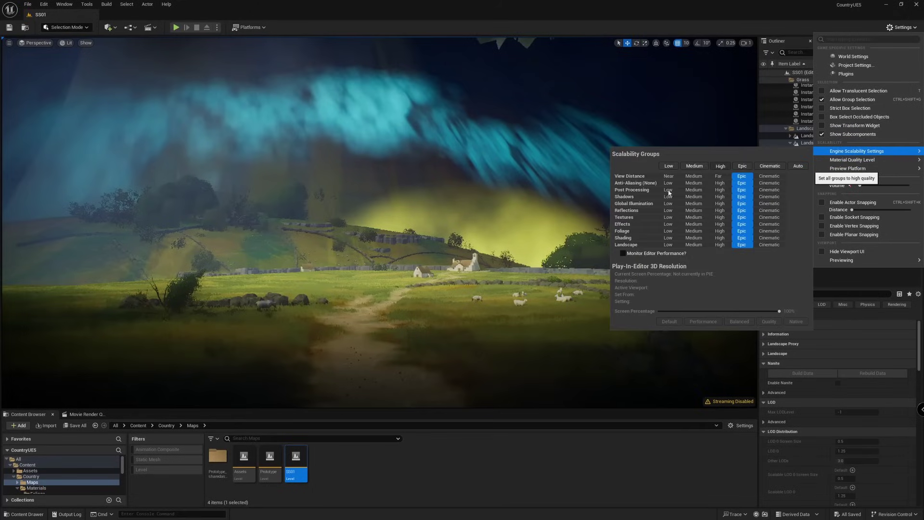
left_click(721, 165)
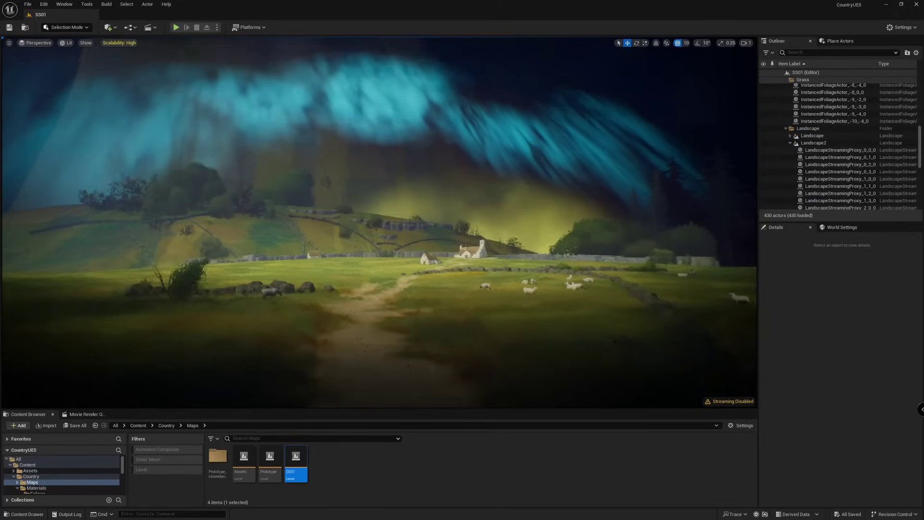
key("w")
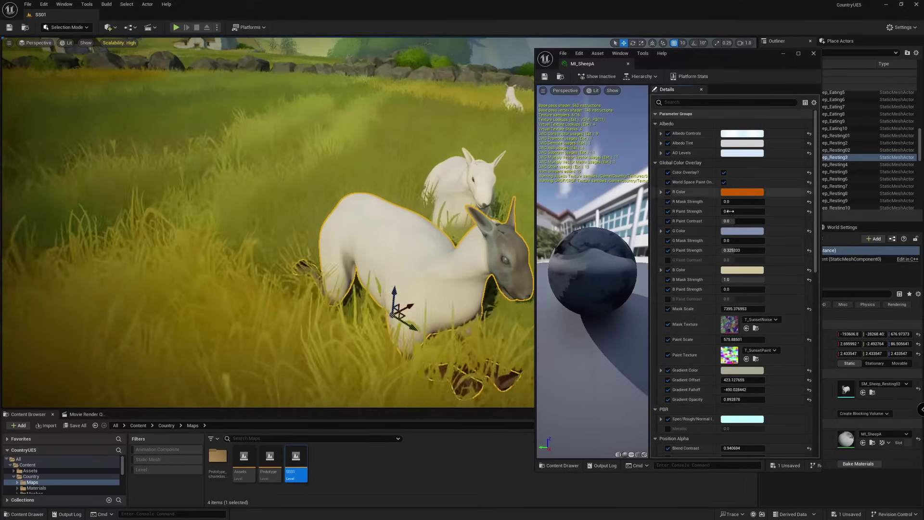
Step: Raise red and green Paint Strength in MI_SheepA and adjust the blue paint
left_click_drag(730, 211, 742, 211)
left_click_drag(736, 250, 759, 251)
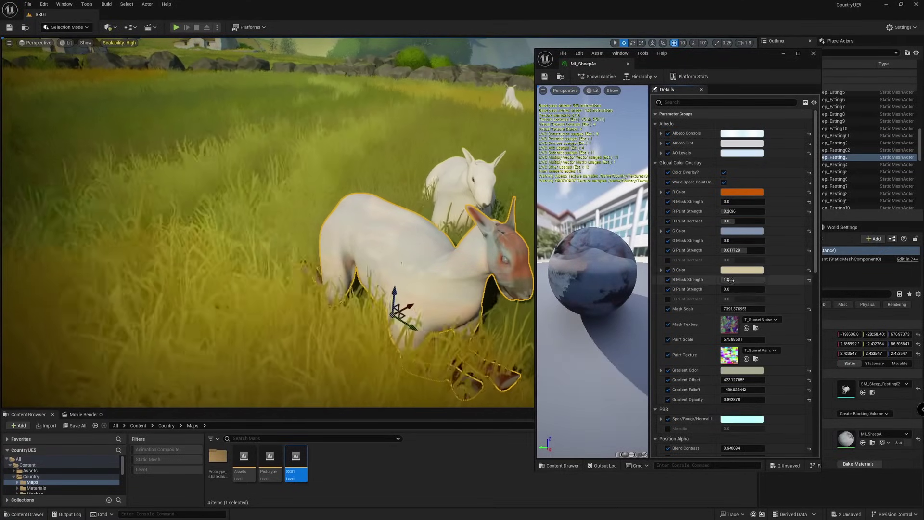
left_click_drag(731, 289, 747, 289)
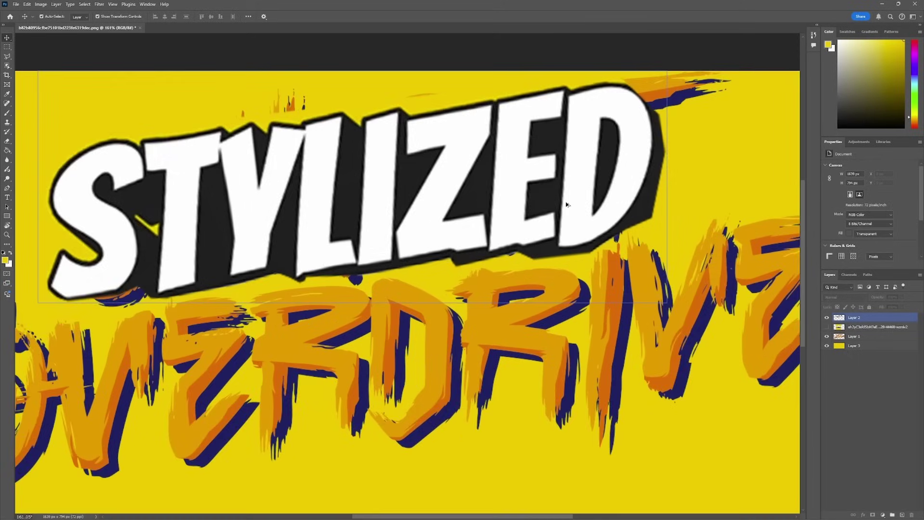
scroll(566, 205, "down", 5, "alt")
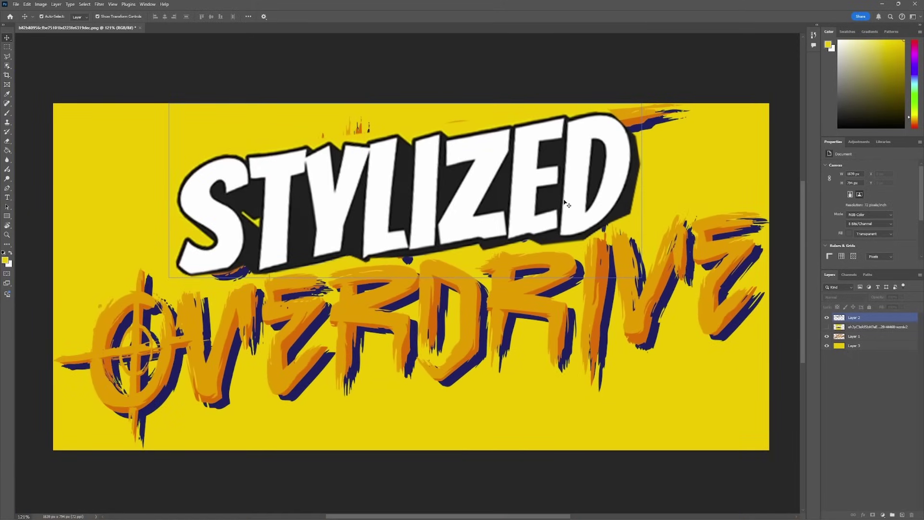
left_click(726, 509)
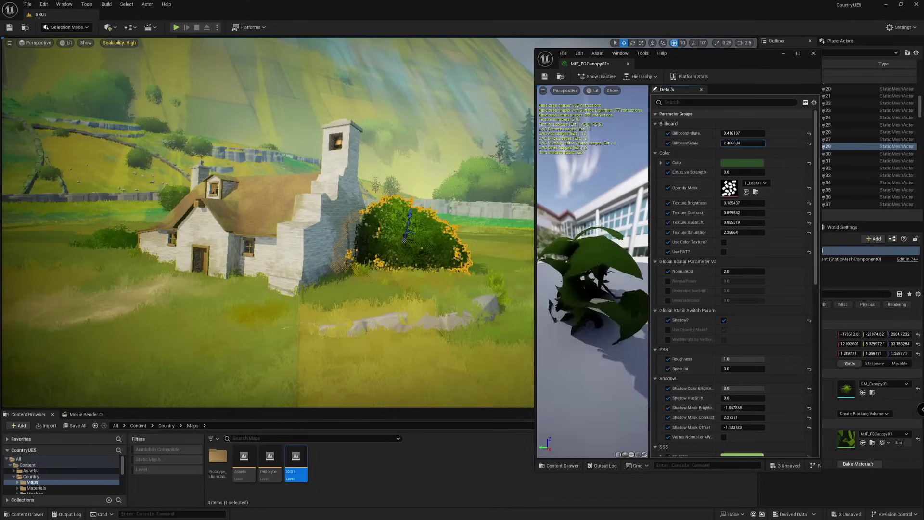
Step: Push MI_FGCanopy01's BillboardScale far up, then settle it back at about 205
left_click_drag(743, 143, 770, 143)
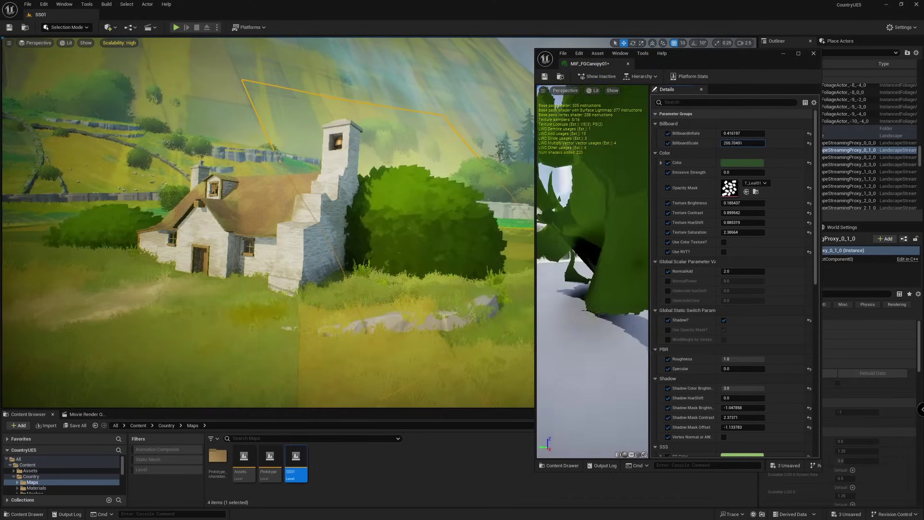
left_click_drag(743, 143, 715, 143)
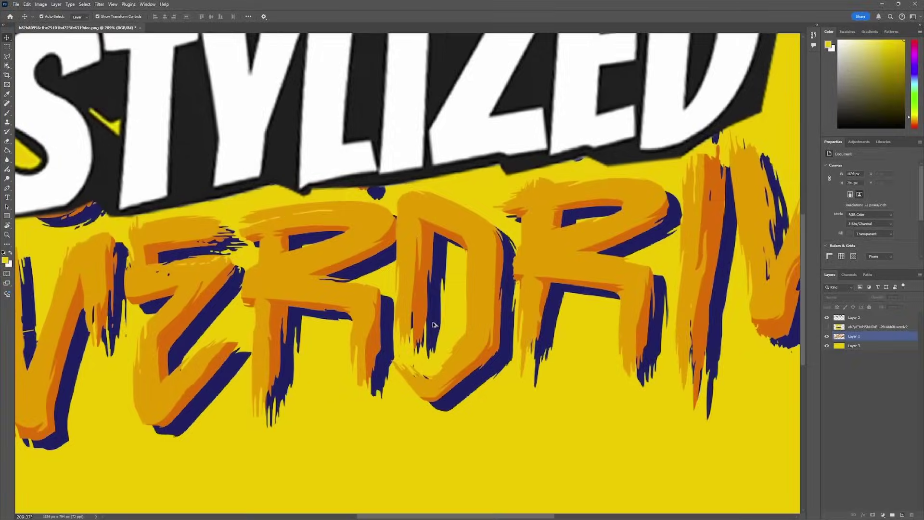
scroll(216, 343, "up", 2, "alt")
scroll(217, 343, "down", 2, "alt")
scroll(212, 343, "down", 3, "alt")
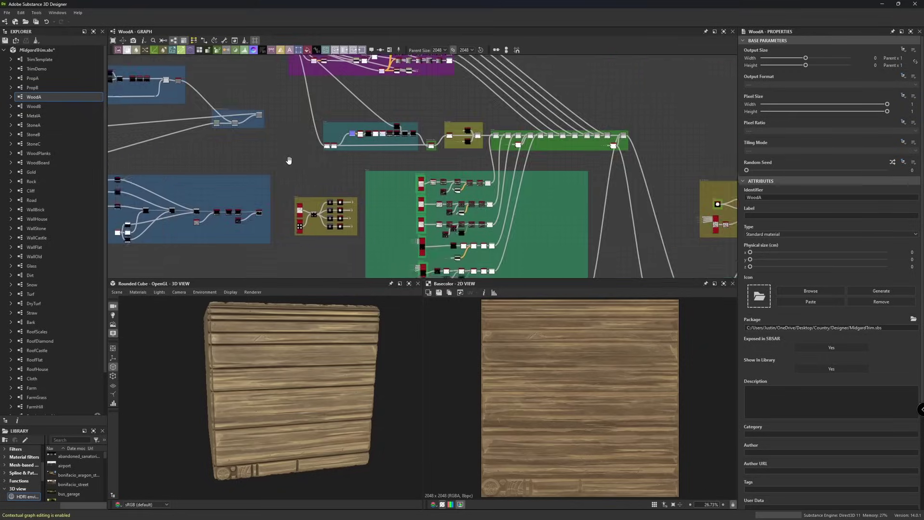
scroll(336, 181, "down", 2)
scroll(336, 180, "up", 4)
scroll(336, 180, "up", 2)
middle_click_drag(335, 180, 260, 155)
scroll(308, 164, "up", 3)
middle_click_drag(401, 161, 144, 189)
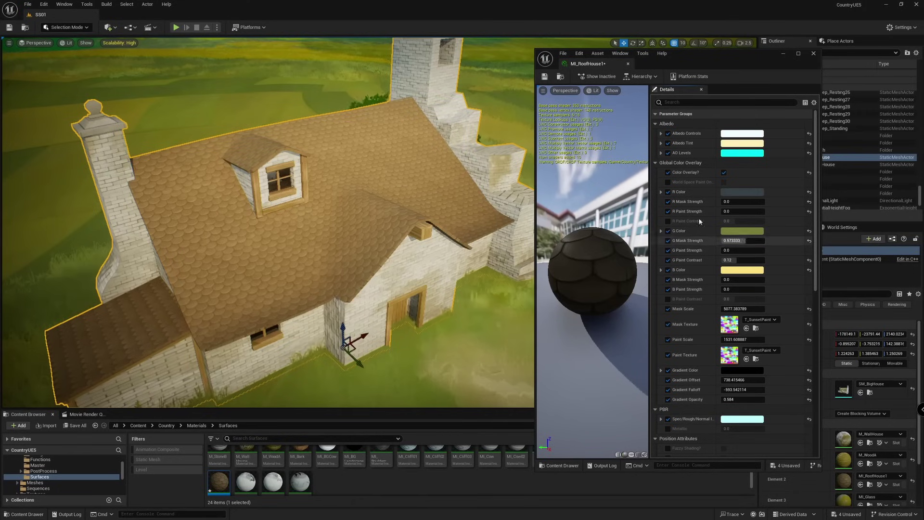
Step: Raise R and G Paint Strength on MI_RoofHouse1 and set blue paint to full
left_click_drag(732, 211, 759, 211)
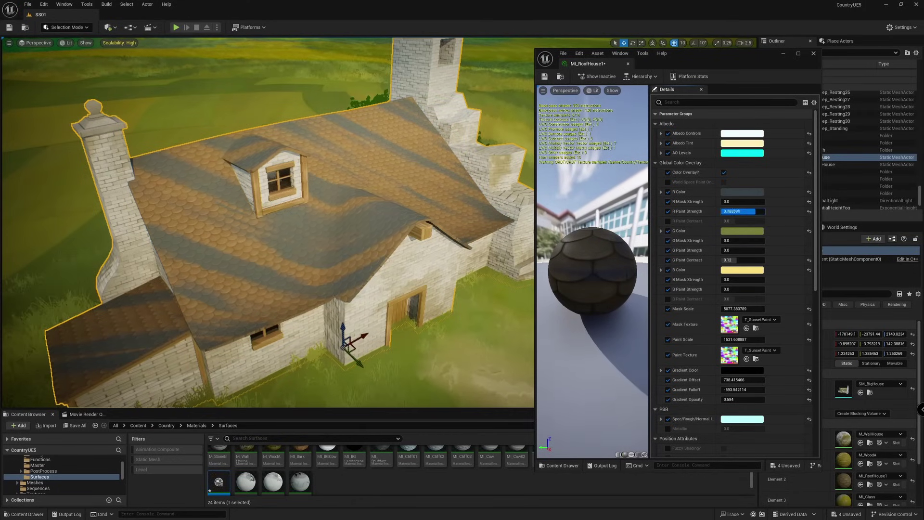
left_click_drag(732, 250, 758, 250)
mouse_move(729, 289)
left_mouse_down()
mouse_move(766, 289)
mouse_move(739, 280)
mouse_move(749, 281)
left_mouse_up()
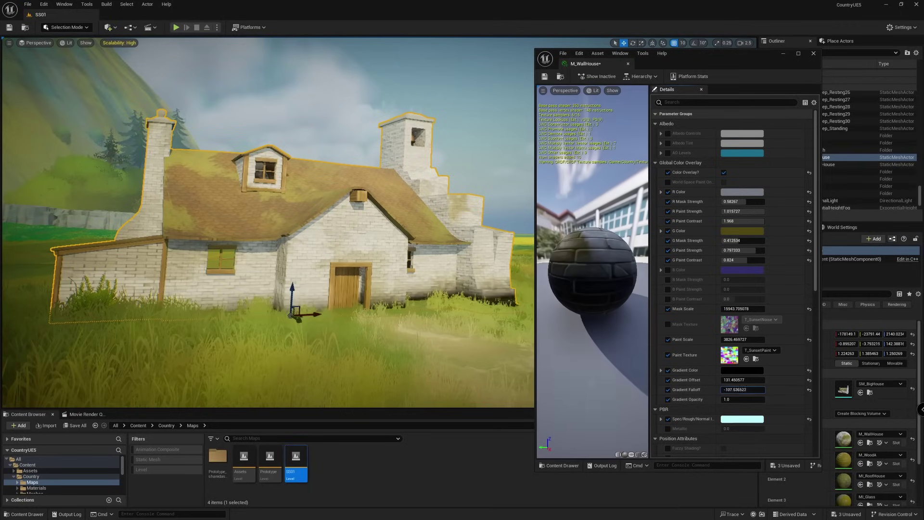
Step: Shift M_WallHouse's Gradient Offset and Gradient Falloff, then turn the rock to view its side
mouse_move(732, 380)
left_mouse_down()
mouse_move(753, 380)
mouse_move(715, 390)
mouse_move(737, 389)
left_mouse_up()
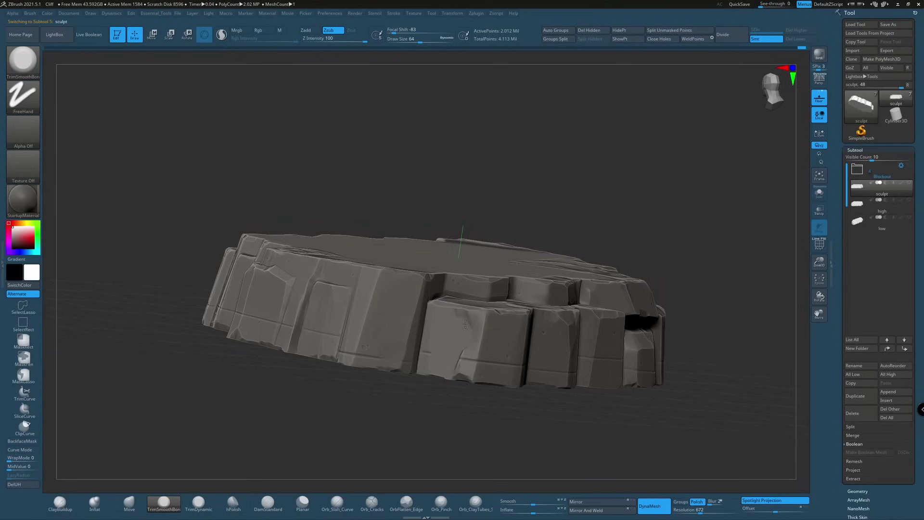
left_click_drag(477, 374, 520, 366)
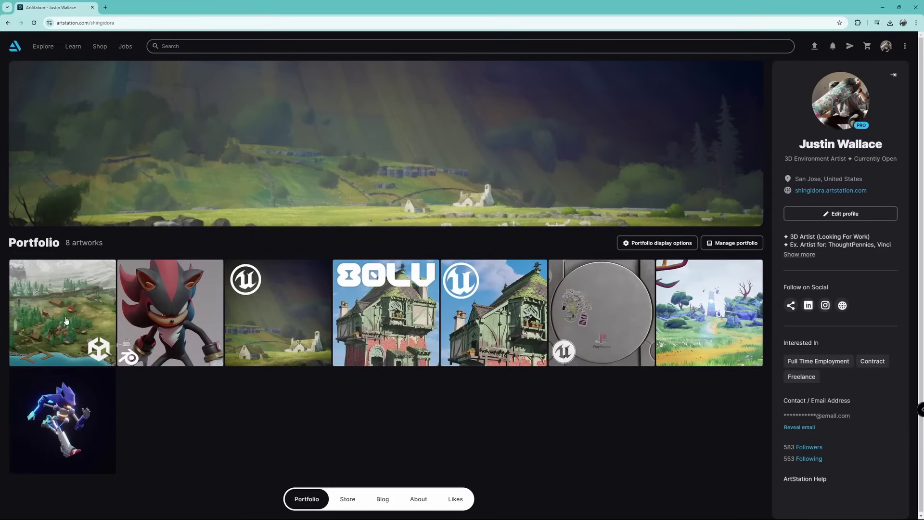
mouse_move(55, 318)
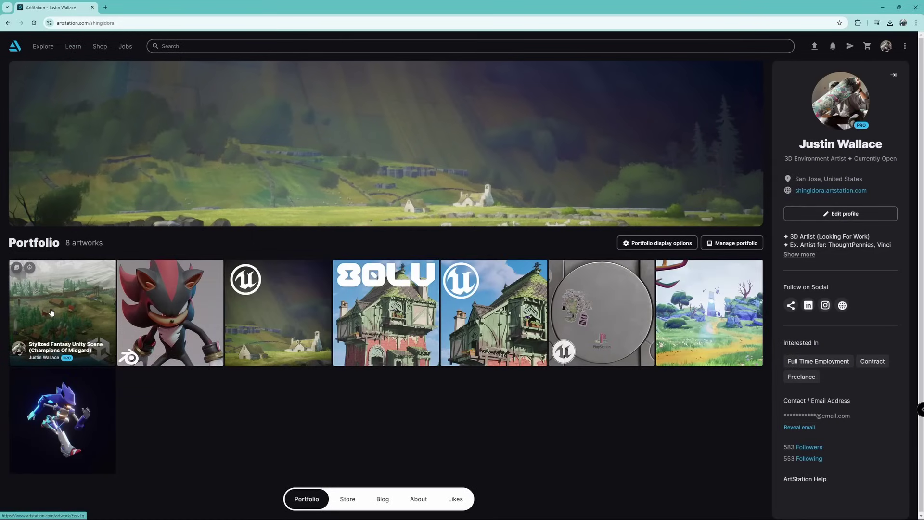
Step: Open the Stylized Fantasy Unity Scene artwork and scroll down toward the Trim Sheets section
left_click(52, 312)
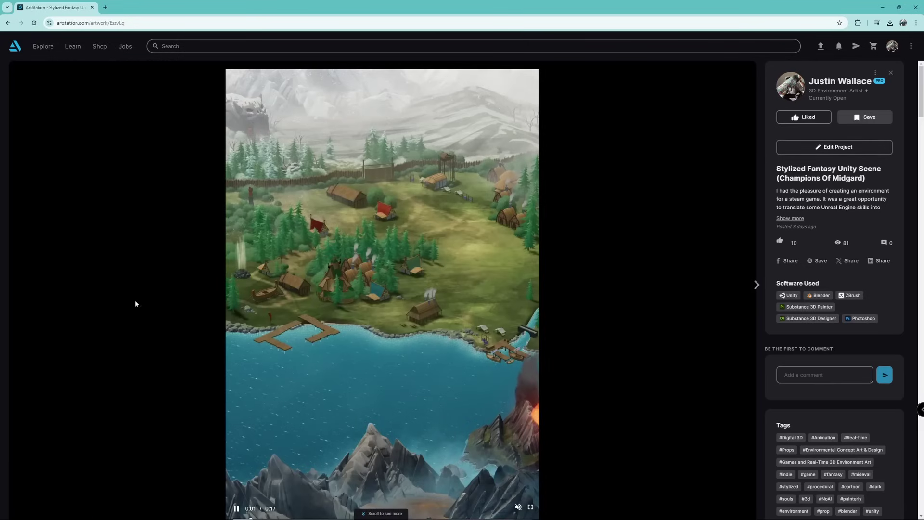
scroll(135, 300, "down", 5)
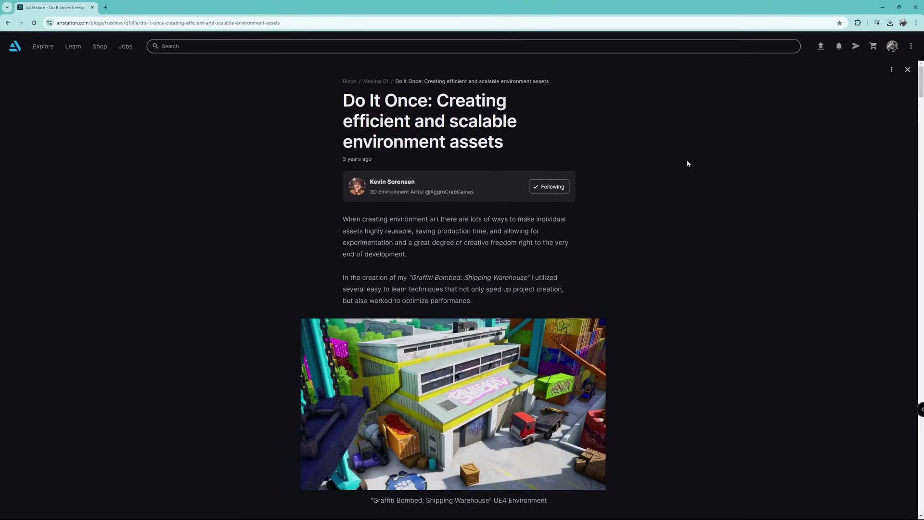
scroll(645, 164, "down", 4)
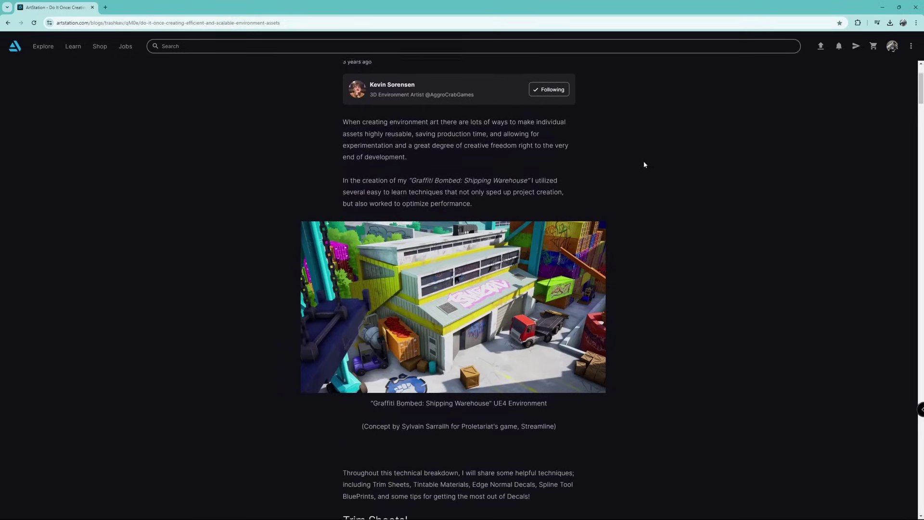
scroll(646, 165, "down", 3)
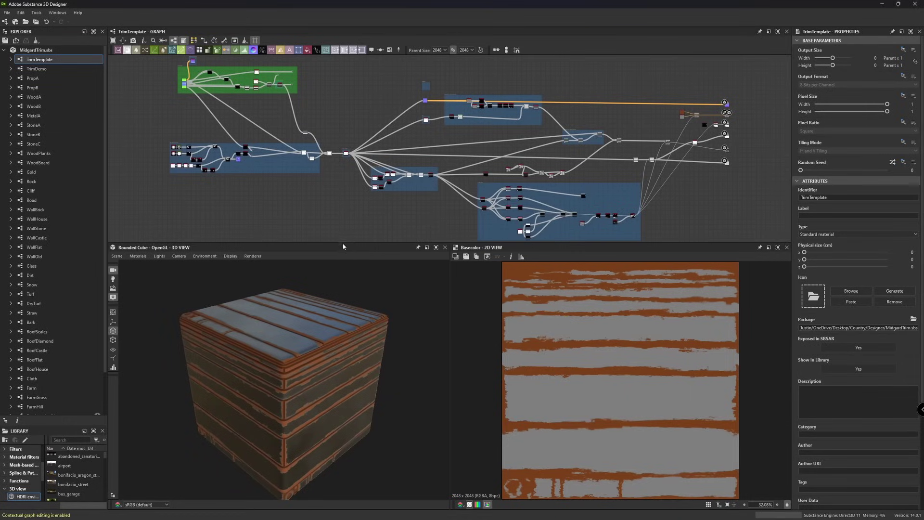
Step: Enlarge the Graph pane and bring the Ultimate Trim Generator frame into view
left_click_drag(343, 244, 359, 307)
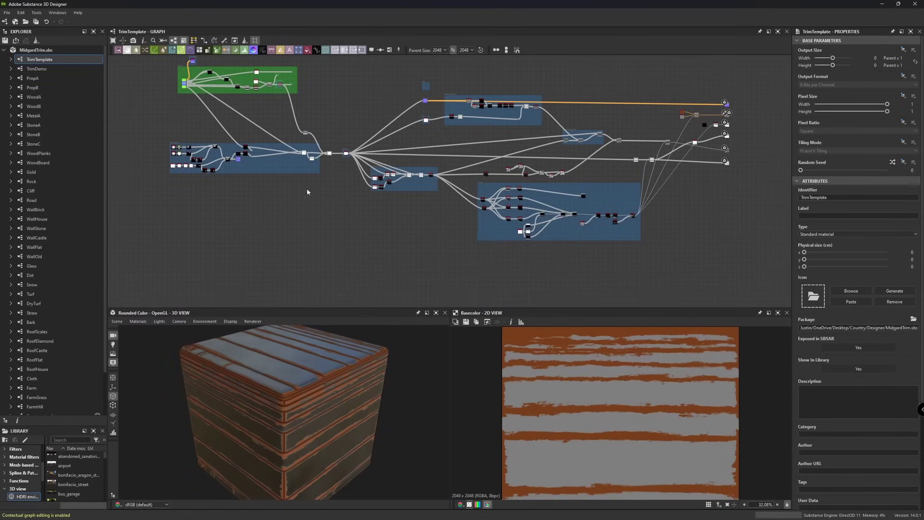
scroll(302, 181, "up", 2)
middle_click_drag(296, 175, 431, 273)
scroll(280, 178, "up", 8)
middle_click_drag(255, 229, 194, 230)
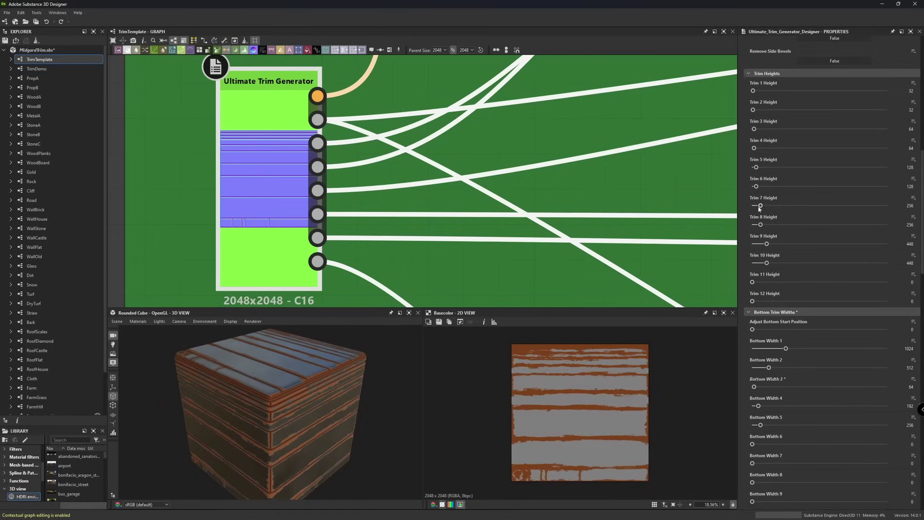
Step: Set Trim 8 Height to 339, try Trim 5 at 546 then 128, and undo Trim 11's 360
left_click(761, 206)
left_click_drag(761, 225, 761, 224)
mouse_move(756, 167)
left_mouse_down()
mouse_move(770, 167)
mouse_move(757, 167)
left_mouse_up()
scroll(235, 389, "up", 5)
left_click(754, 148)
left_click_drag(752, 282, 765, 283)
key("ctrl+z")
Step: Preview a Blend node's striped mask output in the 2D view
scroll(248, 388, "down", 5)
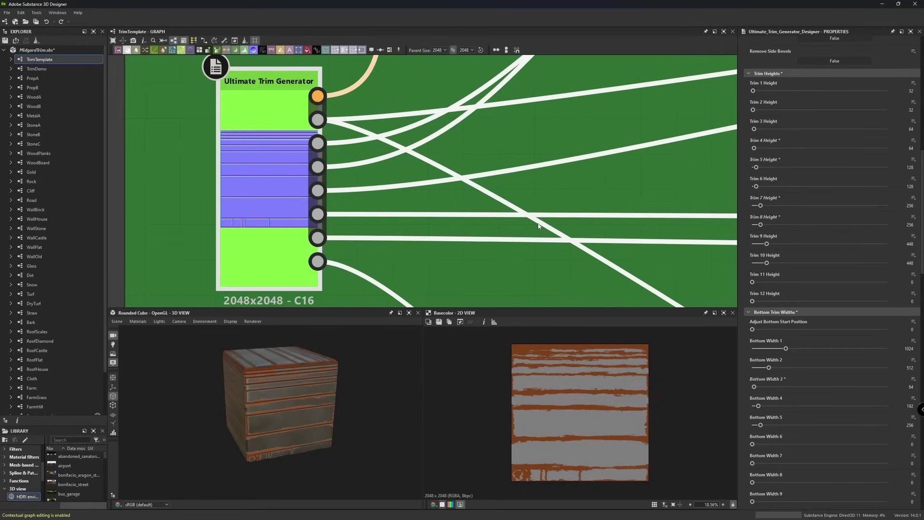
scroll(538, 226, "down", 5)
middle_click_drag(538, 225, 288, 242)
scroll(579, 198, "down", 3)
scroll(300, 180, "up", 8)
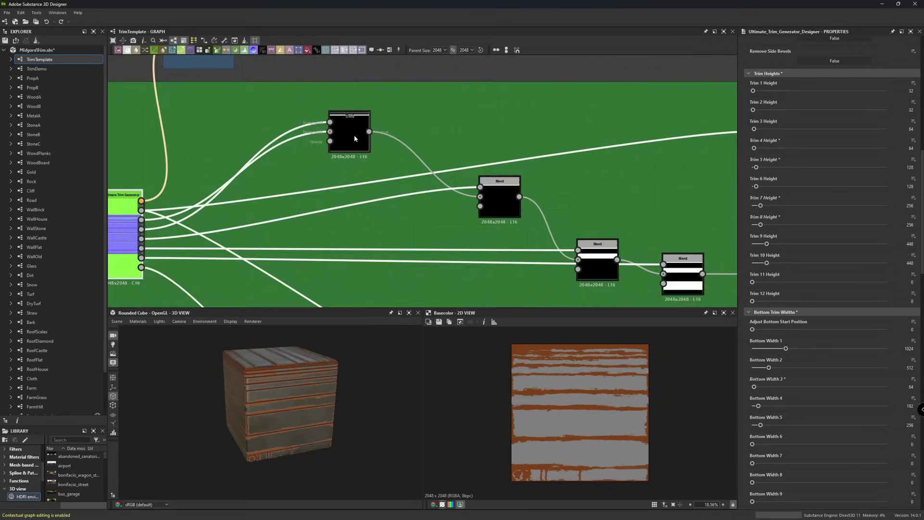
scroll(354, 135, "up", 3)
double_click(559, 221)
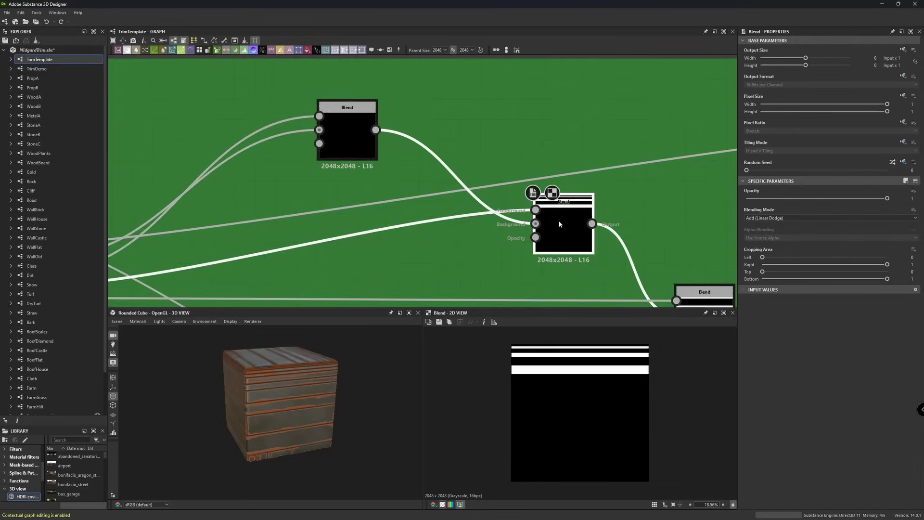
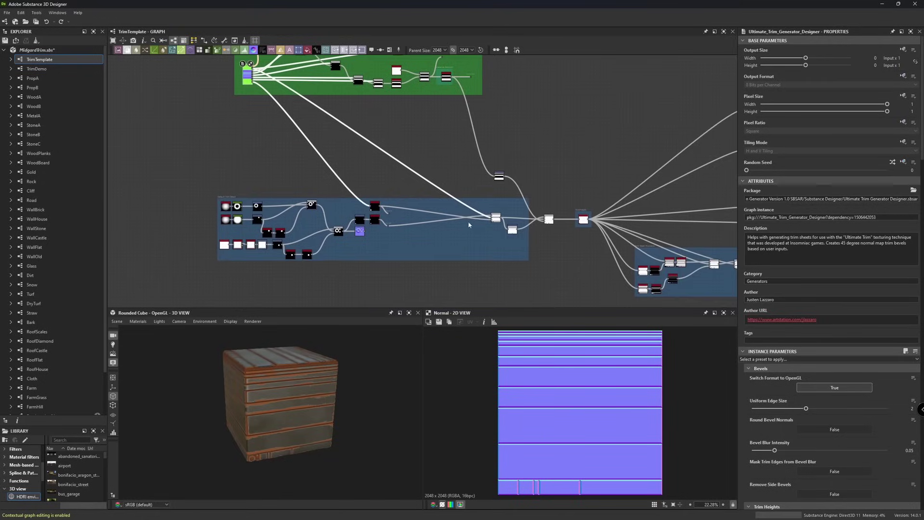
Step: Inspect the Transformation 2D node, then preview Trim Height's grayscale stripes in enlarged viewers
scroll(470, 225, "up", 4)
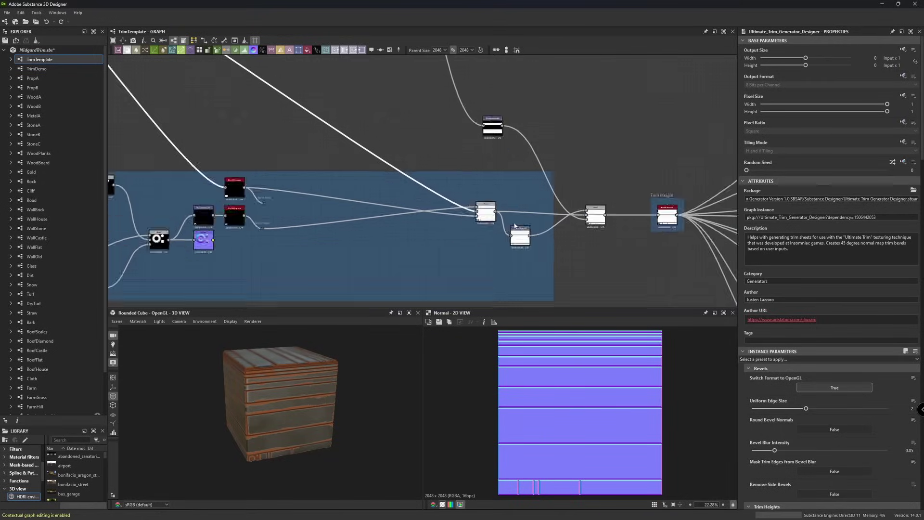
double_click(523, 241)
middle_click_drag(589, 250, 460, 260)
double_click(603, 219)
left_click_drag(553, 308, 553, 269)
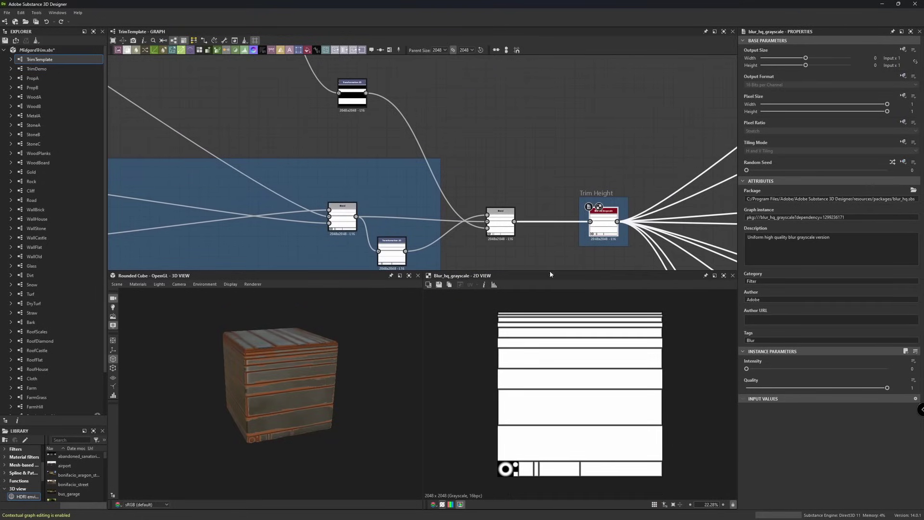
scroll(279, 395, "up", 5)
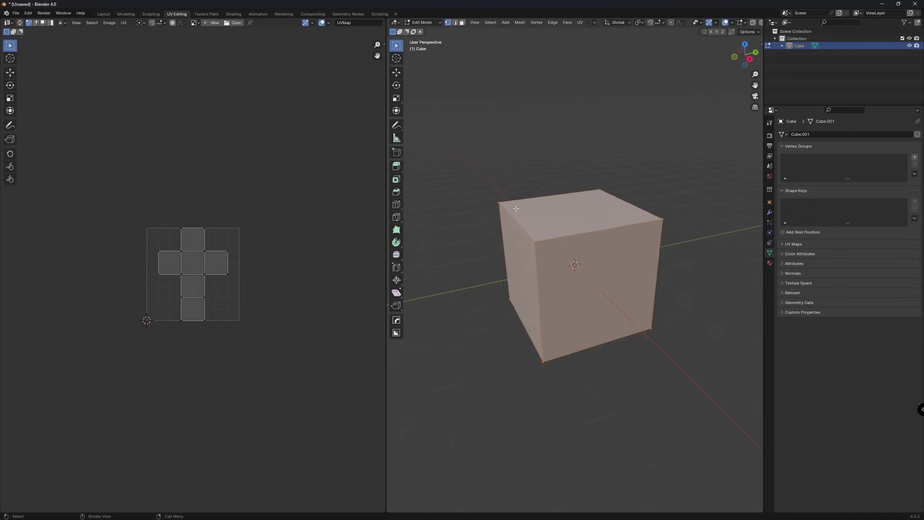
Step: Reset the cube's UVs to one full square
scroll(516, 208, "up", 2)
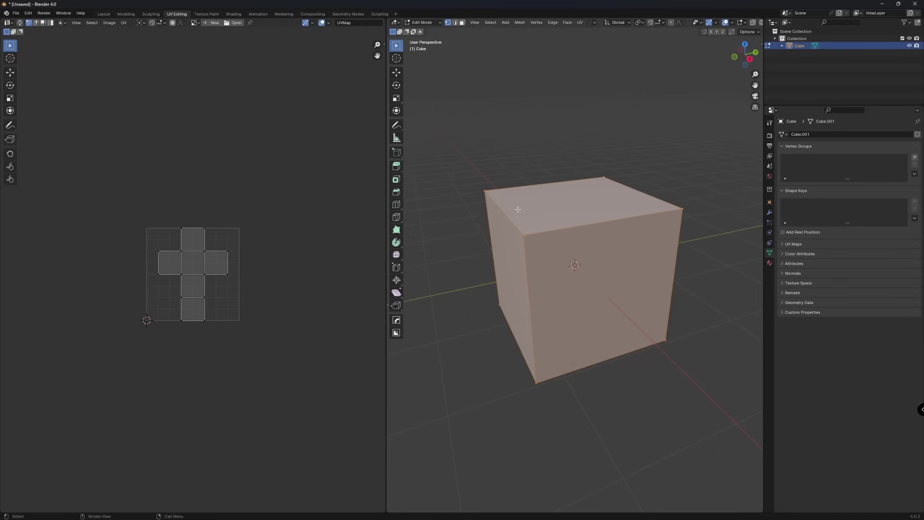
key("u")
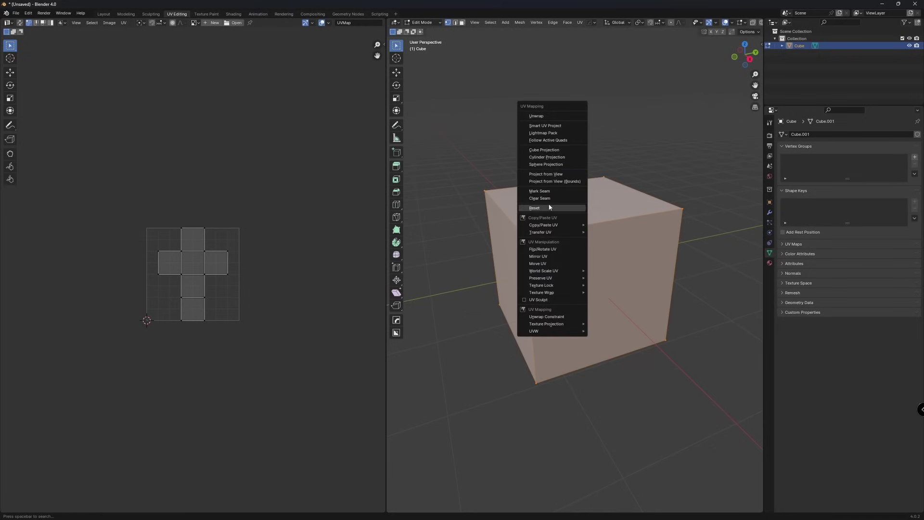
left_click(535, 208)
Step: Fit the UV island centred onto trim strip 9 with the Ultimate Trim add-on
scroll(274, 240, "up", 4)
key("n")
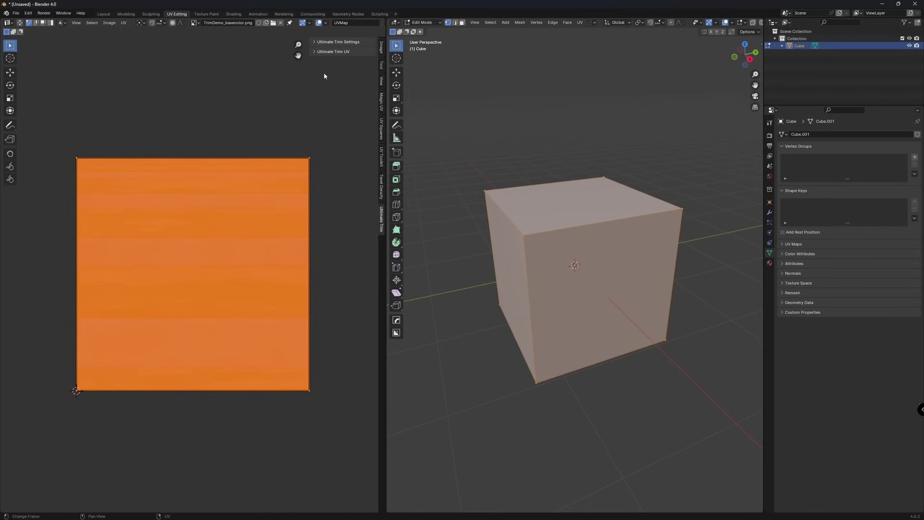
left_click_drag(323, 42, 329, 71)
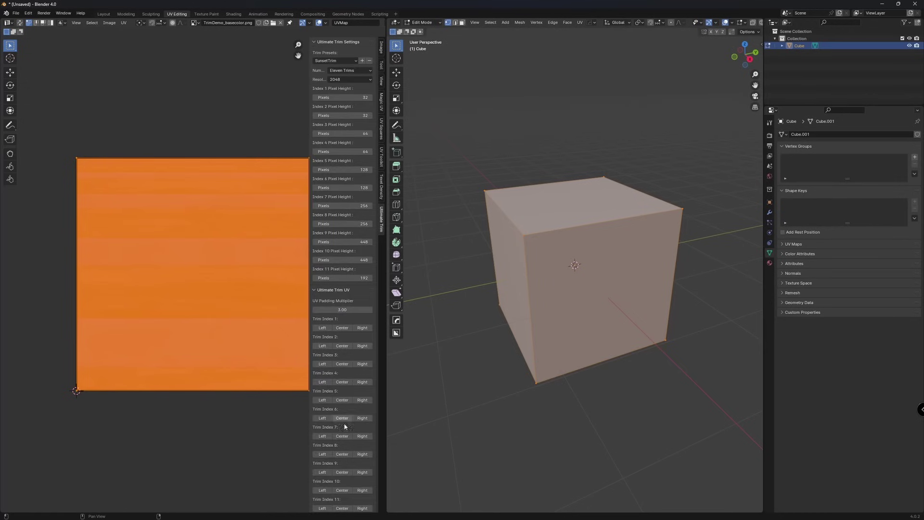
left_click(342, 472)
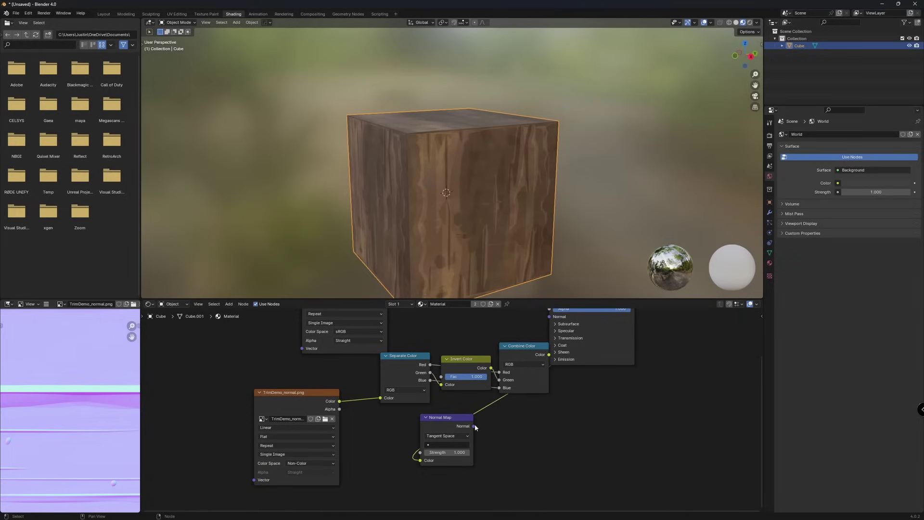
Step: Link the Normal Map output to the Principled BSDF Normal input and inspect the bevelled cube
left_click_drag(478, 426, 549, 332)
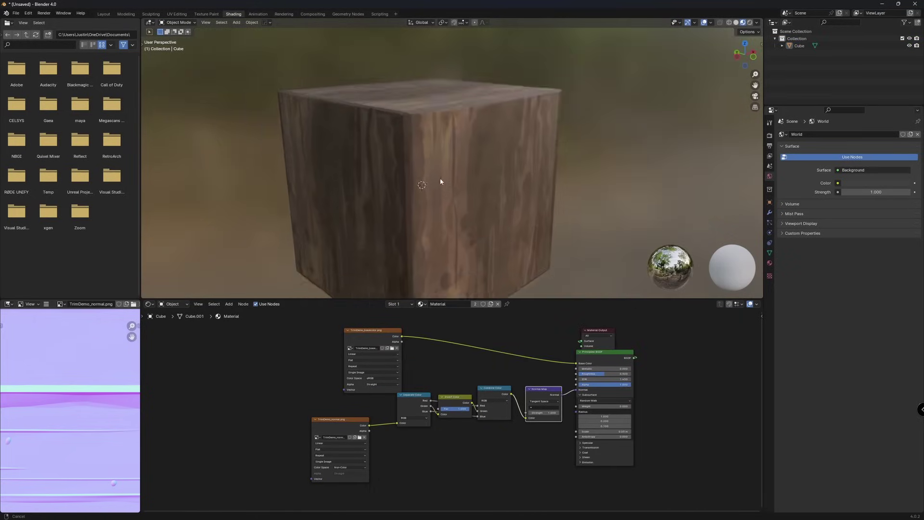
scroll(441, 185, "up", 5)
key("q")
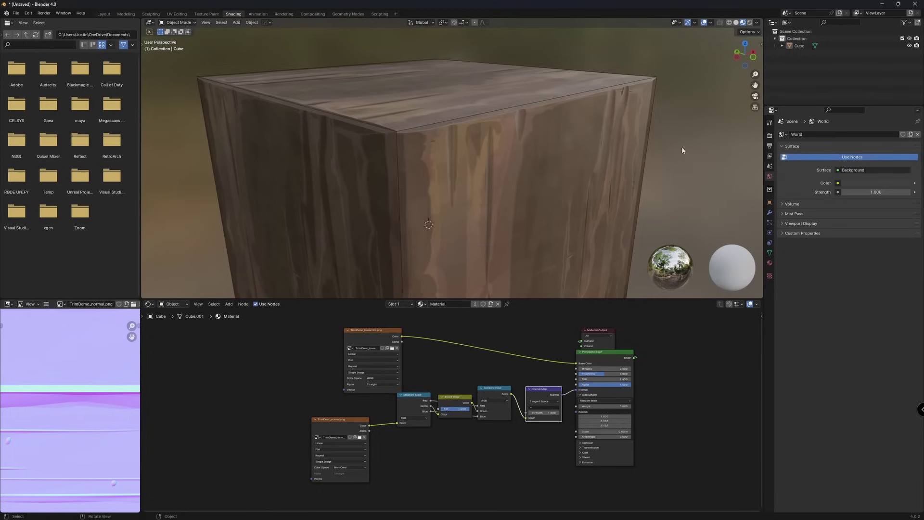
middle_click_drag(671, 150, 427, 134)
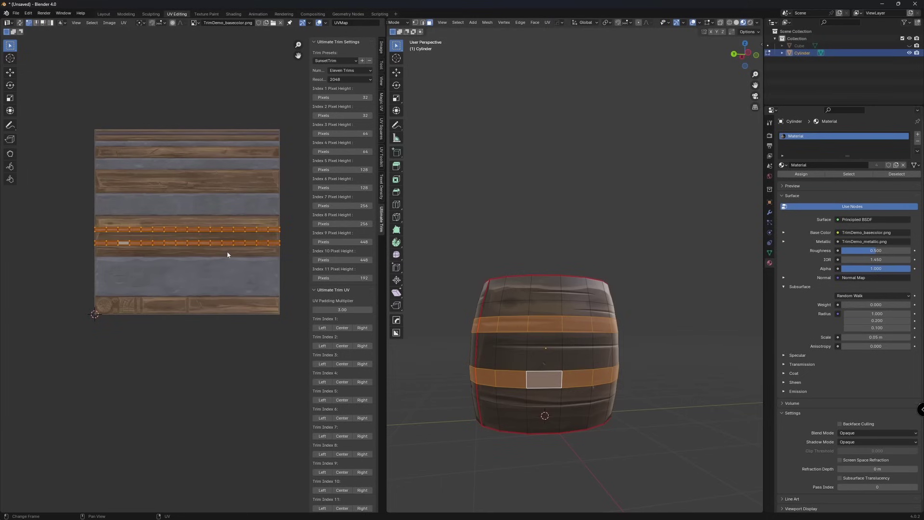
Step: Place the barrel's UVs on the riveted band strip and return to Object Mode to inspect it
scroll(211, 234, "up", 1)
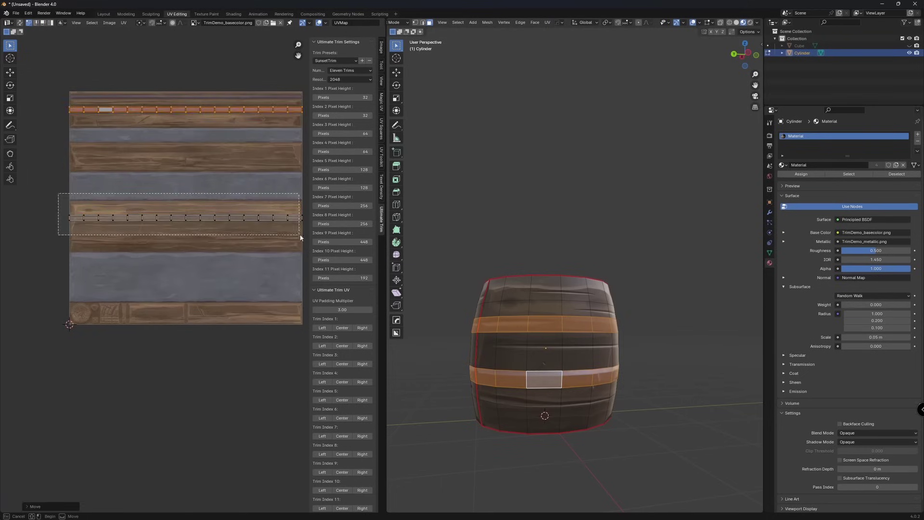
left_click_drag(307, 238, 306, 238)
scroll(295, 196, "up", 2)
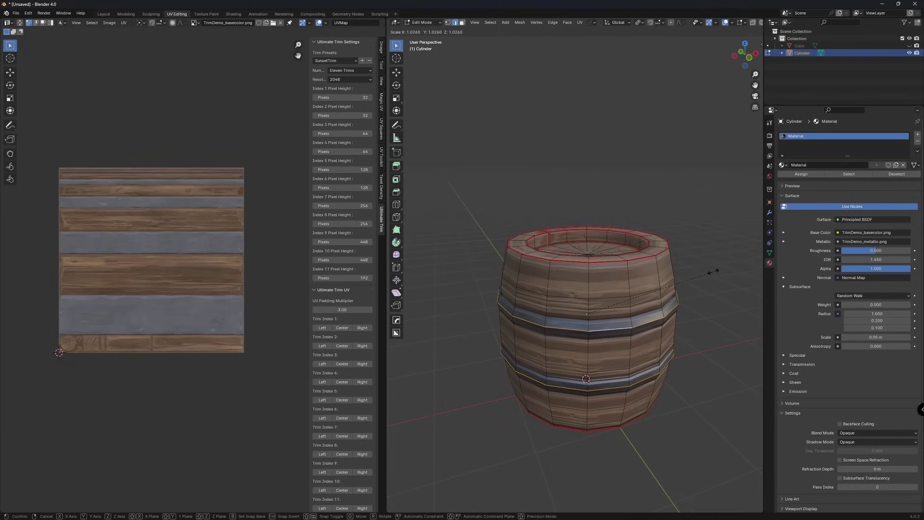
key("Tab")
key("s")
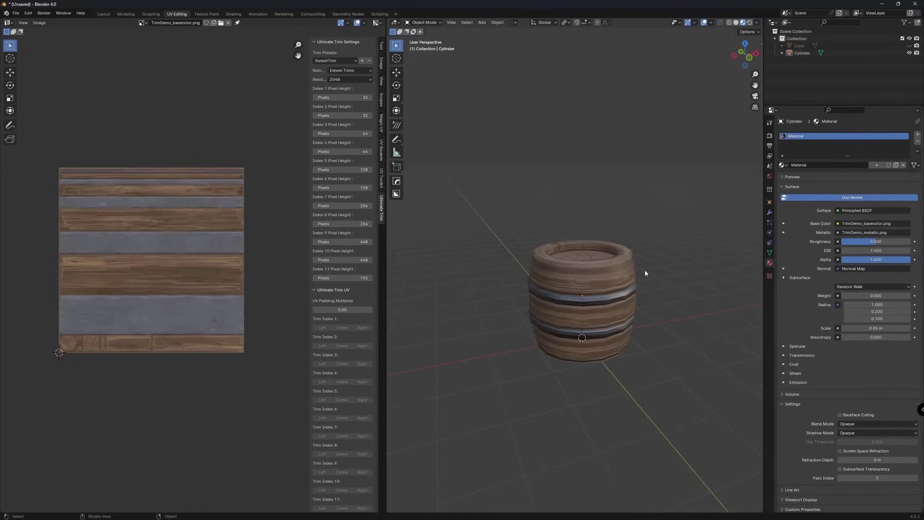
middle_click_drag(620, 256, 606, 271)
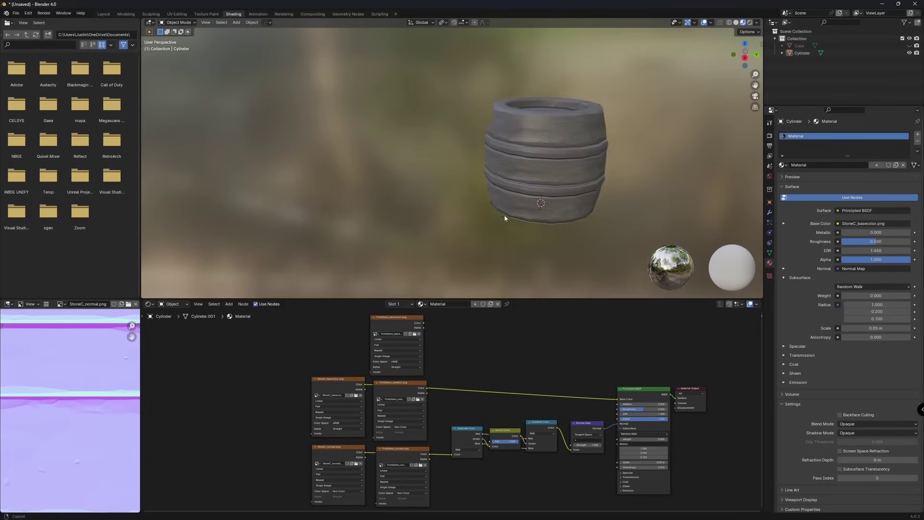
scroll(504, 215, "up", 6)
scroll(470, 225, "down", 2)
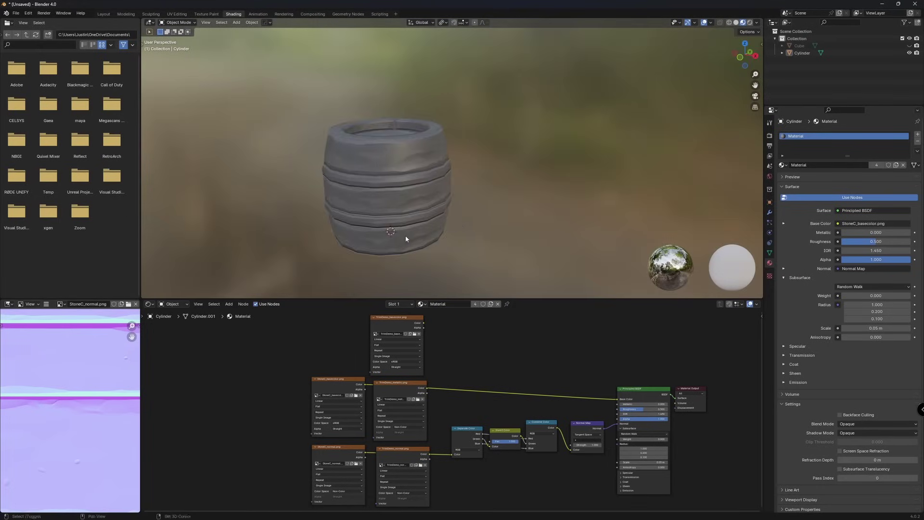
middle_click_drag(470, 224, 443, 231)
Step: Connect TrimDemo_metallic to Metallic and TrimDemo_basecolor to Base Color
left_click_drag(426, 388, 619, 399)
left_click_drag(423, 323, 557, 379)
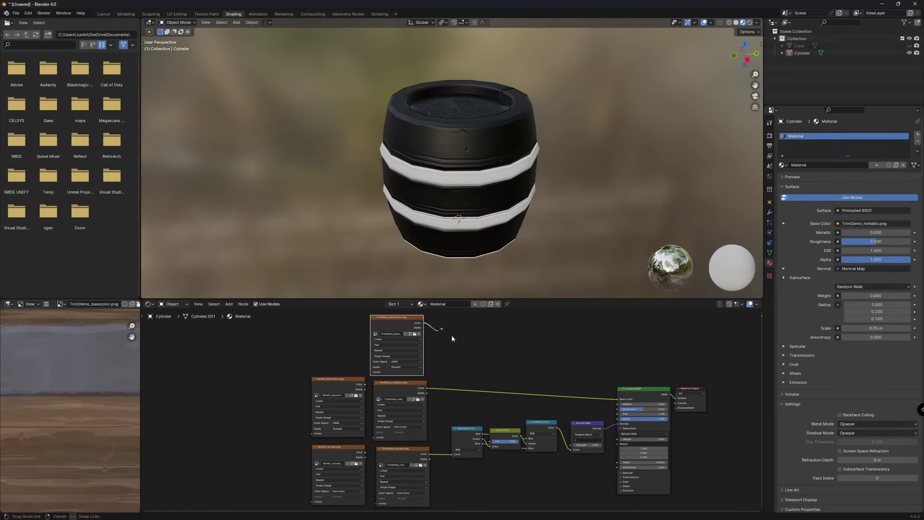
left_click_drag(425, 389, 618, 404)
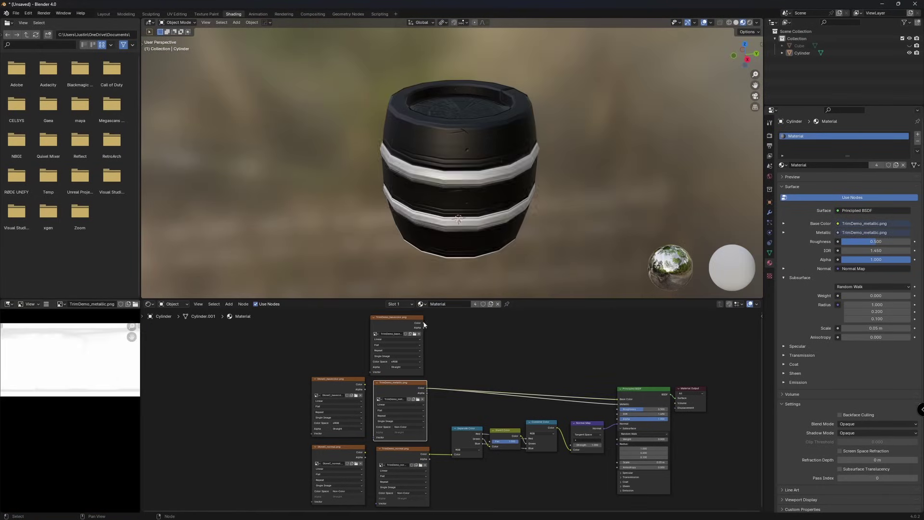
left_click_drag(423, 323, 620, 399)
middle_click_drag(434, 212, 365, 207)
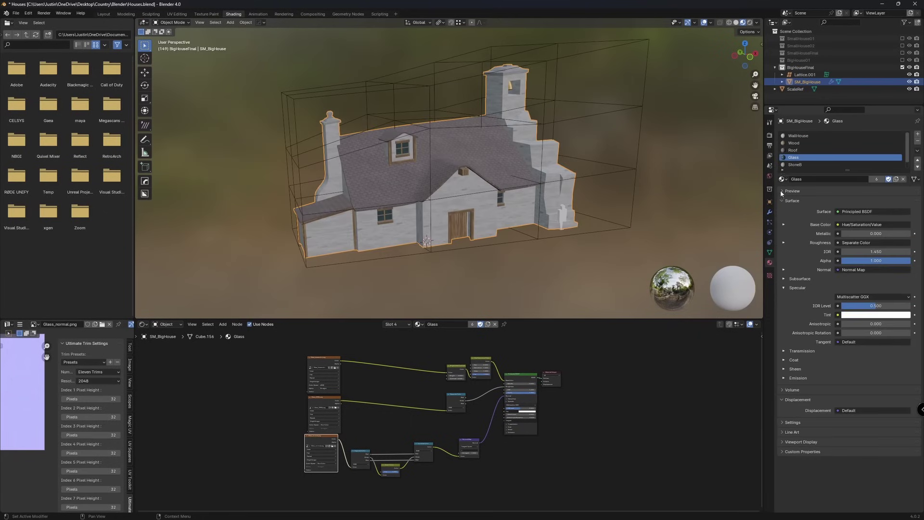
Step: Undo the accidental roof material swap and look around the big and small houses
scroll(700, 202, "up", 4)
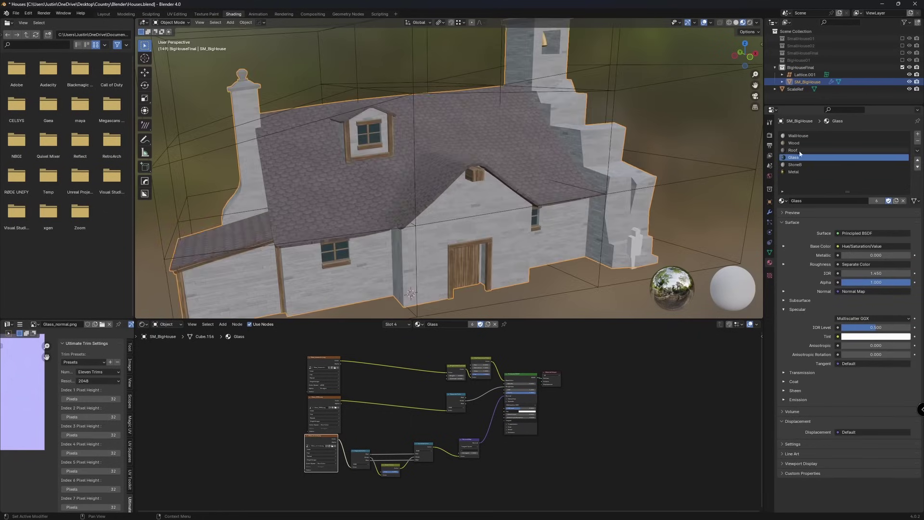
key("ctrl+z")
scroll(700, 202, "down", 4)
middle_click_drag(530, 169, 458, 144)
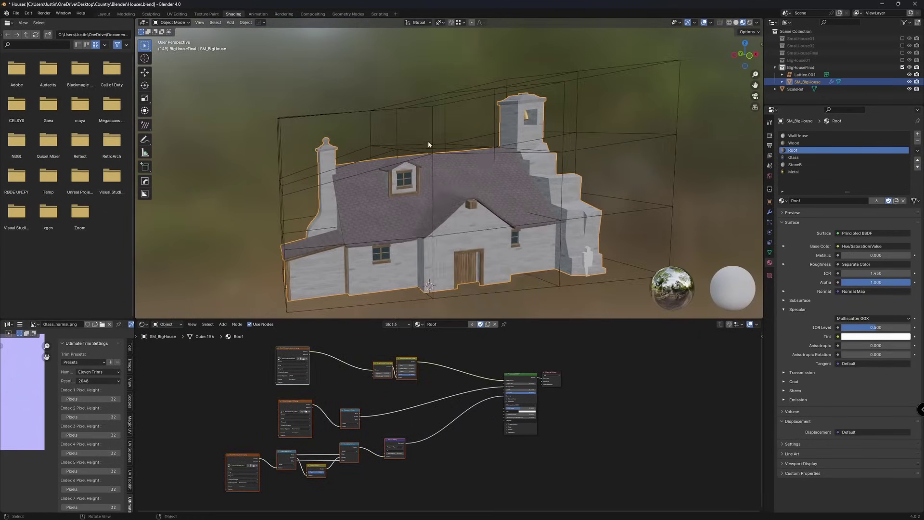
scroll(429, 109, "up", 5)
scroll(429, 108, "down", 5)
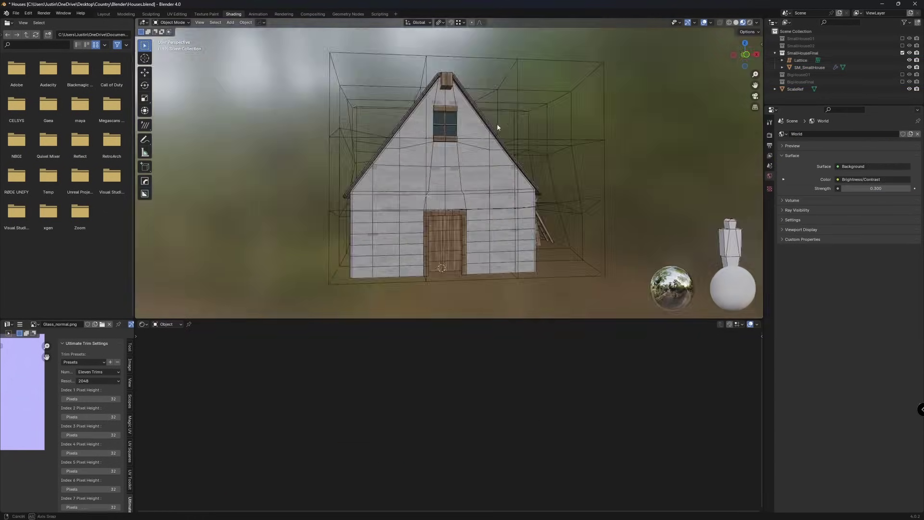
middle_click_drag(414, 145, 462, 103)
scroll(520, 108, "down", 3)
Step: Show the small house's lattice control points in Edit Mode, then return to Object Mode
left_click(553, 126)
key("ctrl+Tab")
left_click(610, 121)
middle_click_drag(610, 122, 212, 153)
key("ctrl+Tab")
left_click(213, 152)
middle_click_drag(371, 131, 602, 111)
Step: Enable BigHouseFinal, exclude BigHouse01, and review the big house lattice's points in Edit Mode
left_click(903, 67)
left_click(903, 60)
left_click(805, 75)
middle_click_drag(529, 145, 481, 120)
key("Tab")
left_click_drag(530, 36, 438, 236)
middle_click_drag(438, 236, 584, 140)
scroll(536, 165, "up", 4)
key("ctrl+Tab")
left_click(529, 159)
scroll(597, 89, "up", 3)
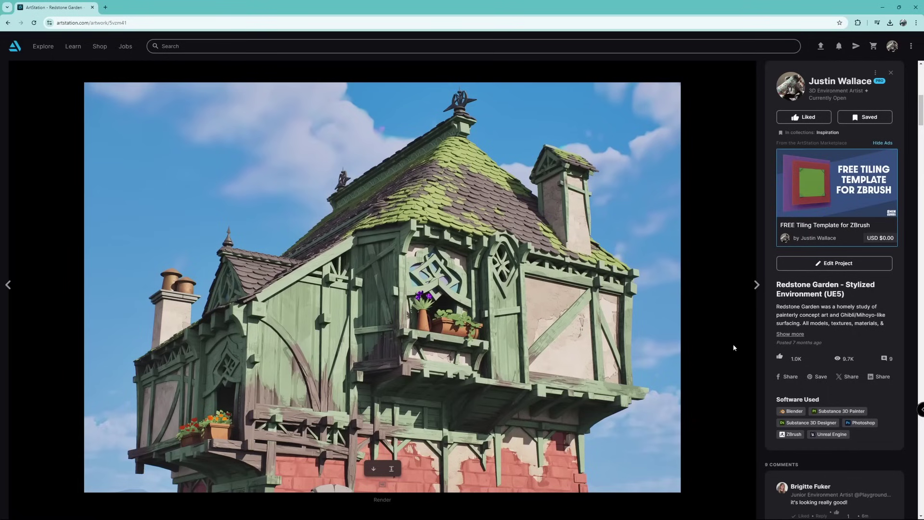
scroll(734, 347, "down", 10)
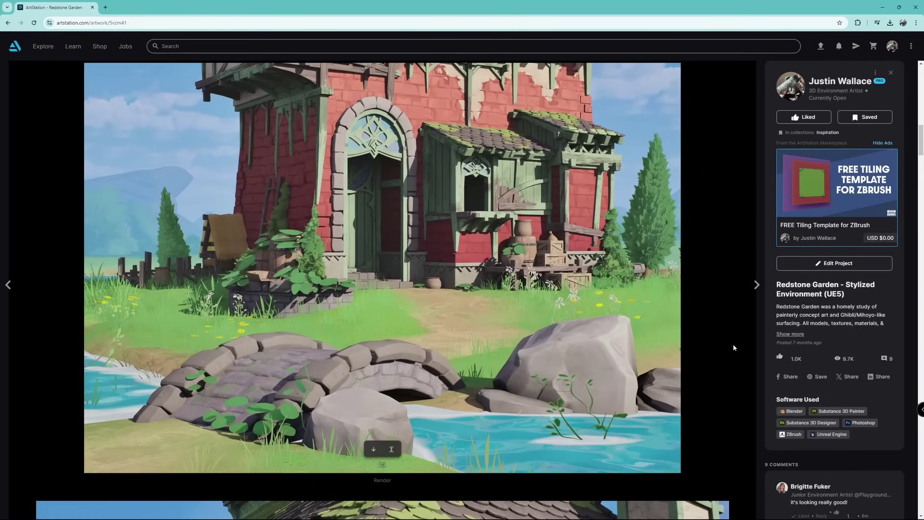
scroll(734, 347, "down", 8)
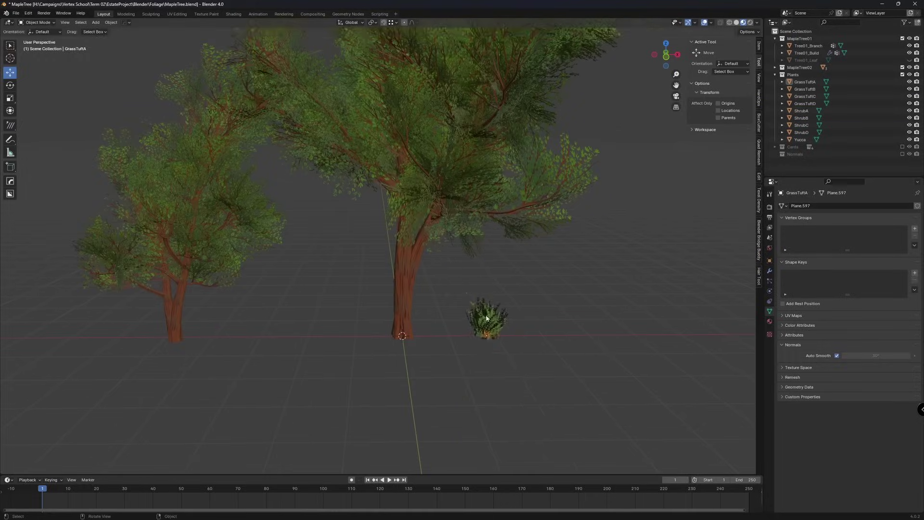
Step: Slide ShrubA sideways along the X axis, then select ShrubB and the Yucca
left_click_drag(486, 314, 340, 320)
left_click(479, 320)
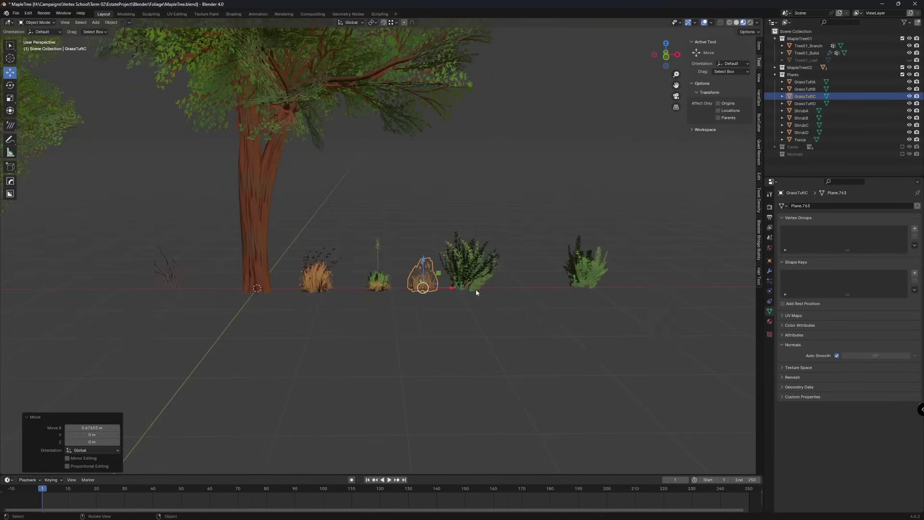
left_click(378, 264)
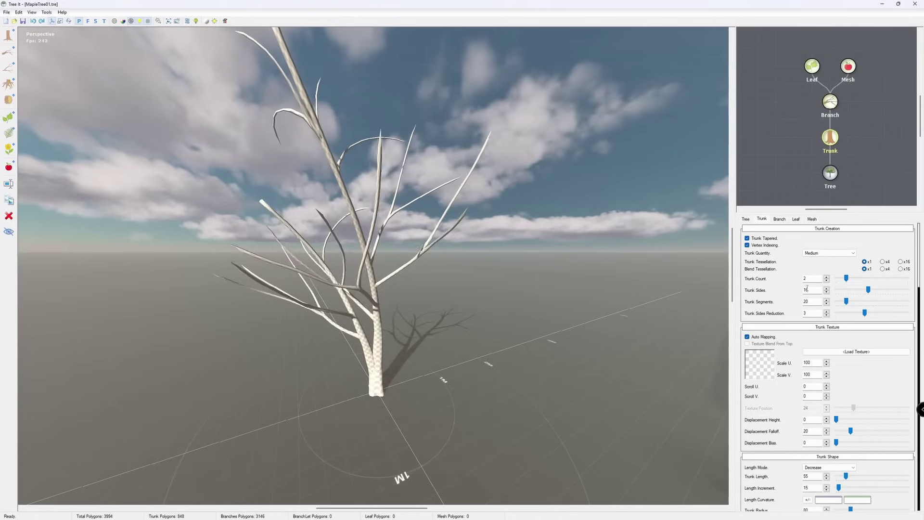
scroll(844, 329, "down", 10)
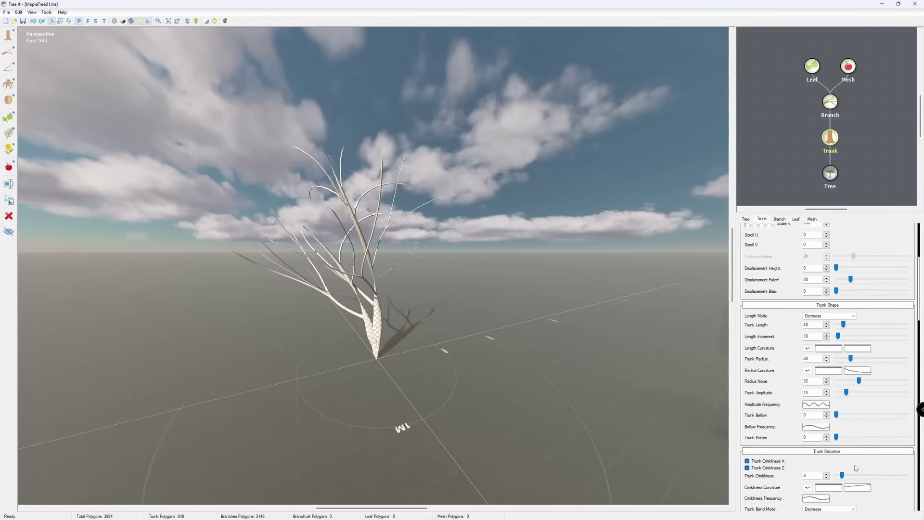
scroll(850, 461, "down", 2)
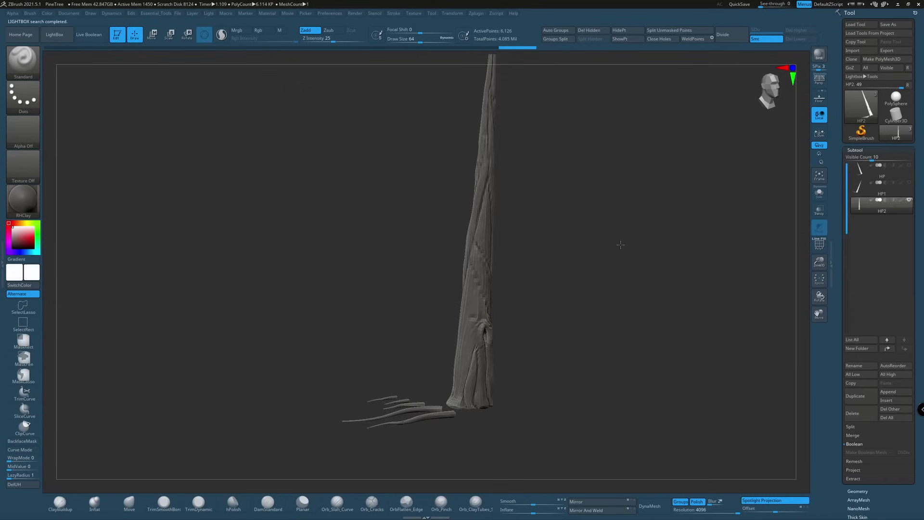
Step: Select the HP1 subtool to view the trunk base, then flip through the grass and plant atlas textures
left_click(863, 190)
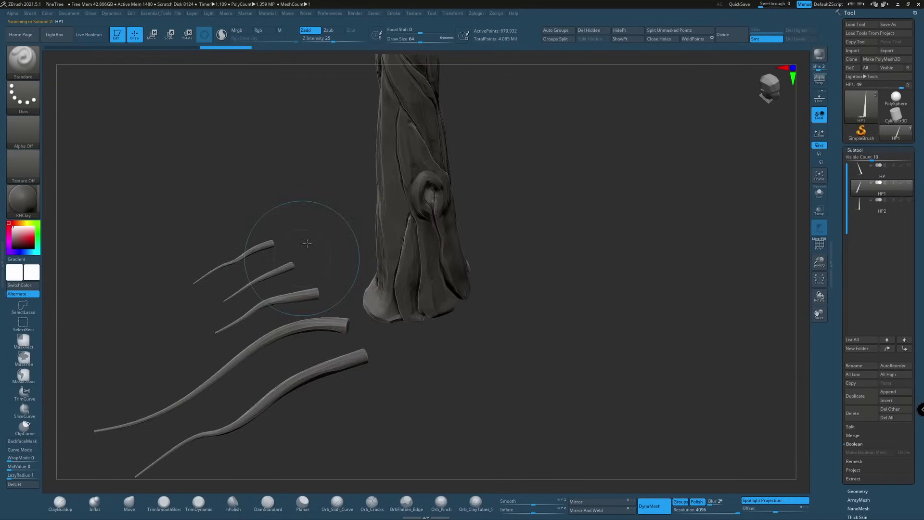
left_click_drag(478, 267, 548, 287)
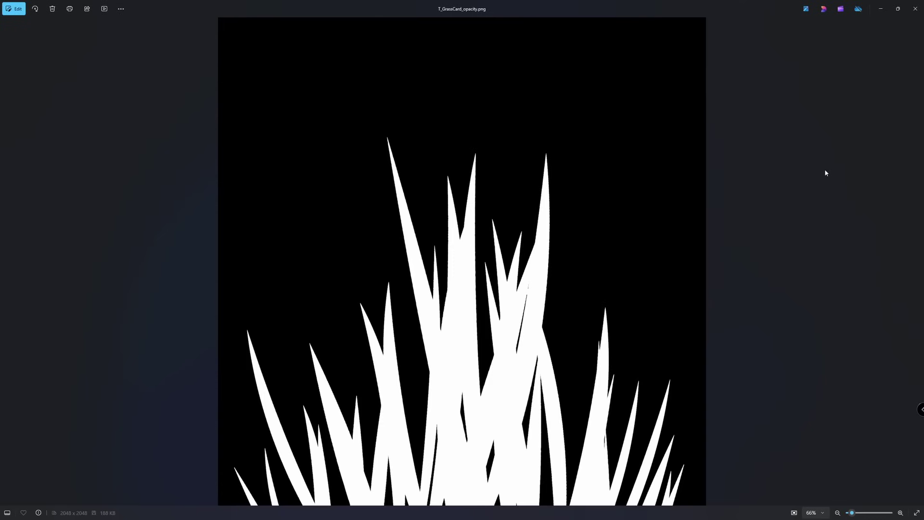
key("Right")
key("Right")
key("Right")
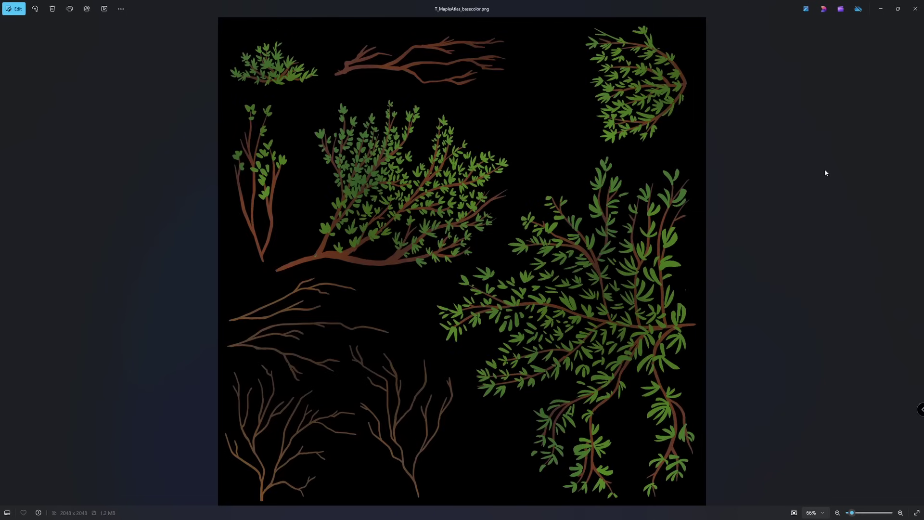
key("Right")
key("Right")
key("Right")
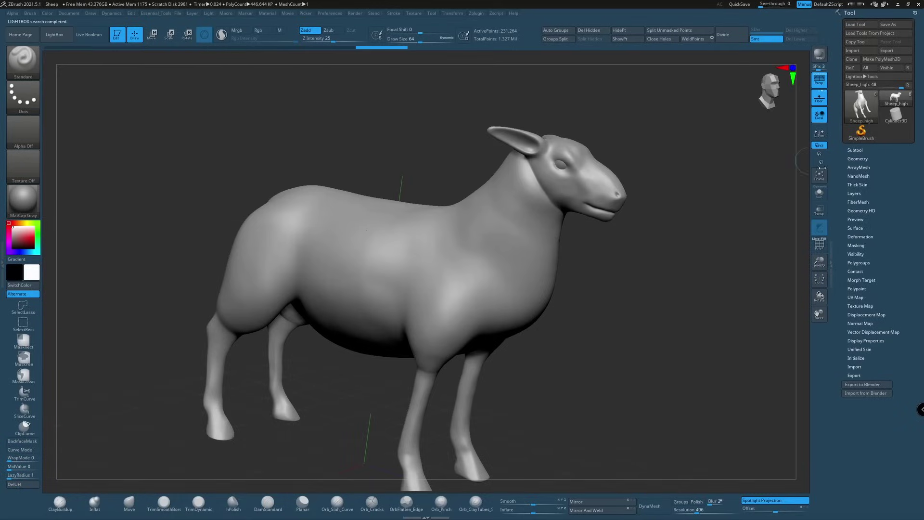
Step: View the sheep at three-quarters, then turn the cow to side and rear three-quarter views
left_click_drag(642, 285, 569, 278)
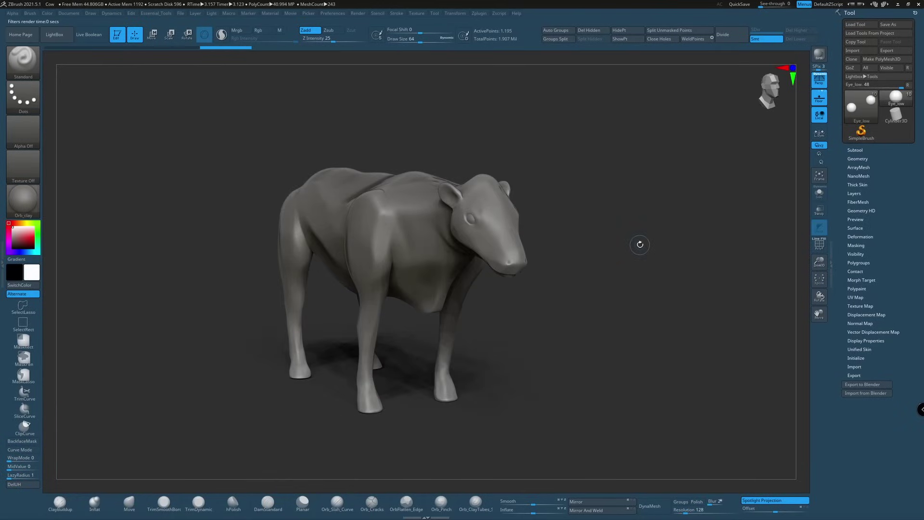
mouse_move(640, 245)
left_mouse_down()
mouse_move(661, 259)
mouse_move(627, 282)
left_mouse_up()
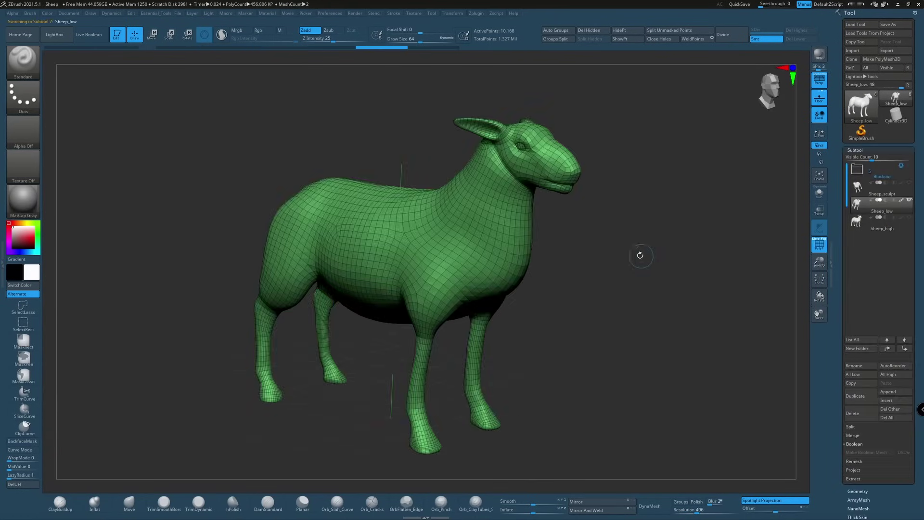
left_click_drag(640, 255, 680, 253)
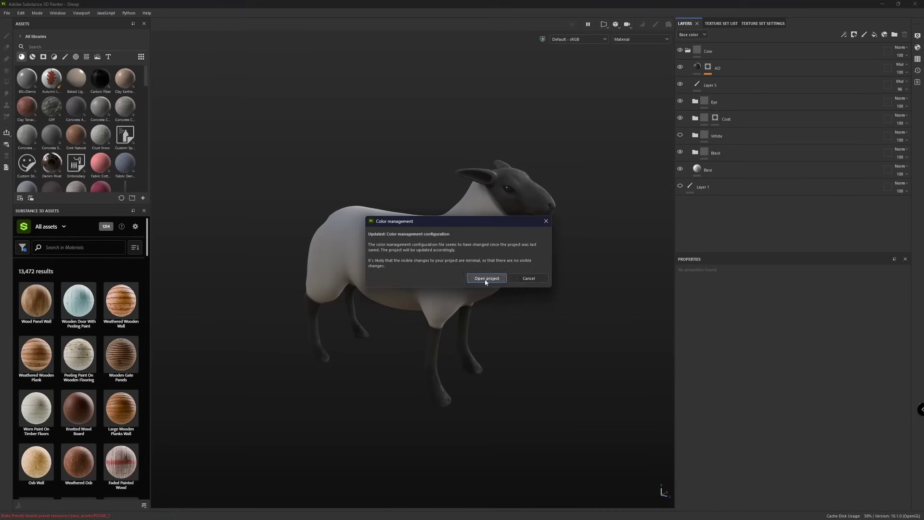
Step: Open the sheep project with the updated colour settings and hide the Black layer
left_click(483, 277)
left_click_drag(535, 252, 547, 231, "alt")
left_click(681, 152)
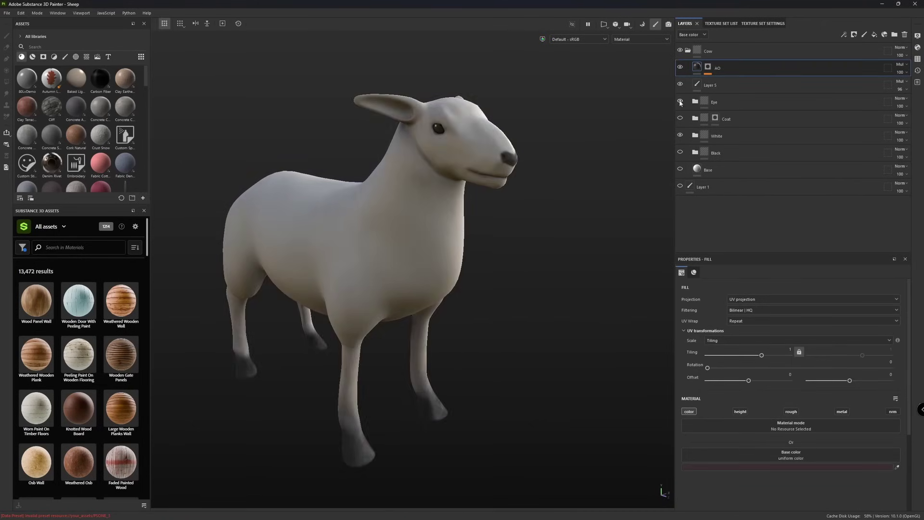
Step: View the cow in flat base colour, then return to full material shading facing the camera
key("c")
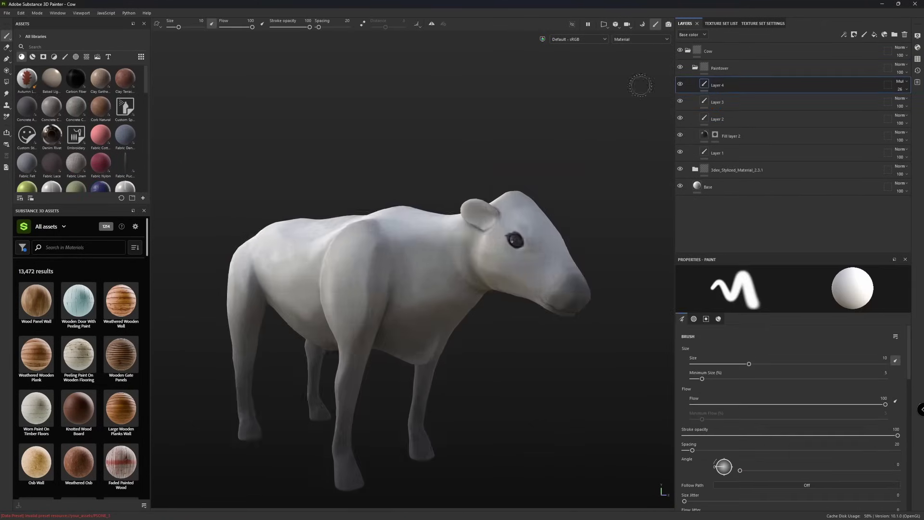
key("c")
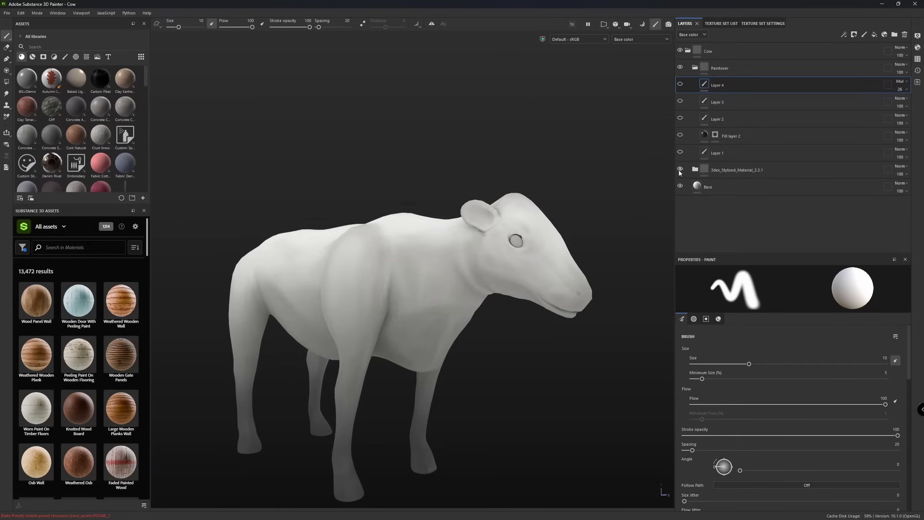
key("m")
left_click_drag(574, 164, 481, 282, "alt")
scroll(481, 281, "down", 2)
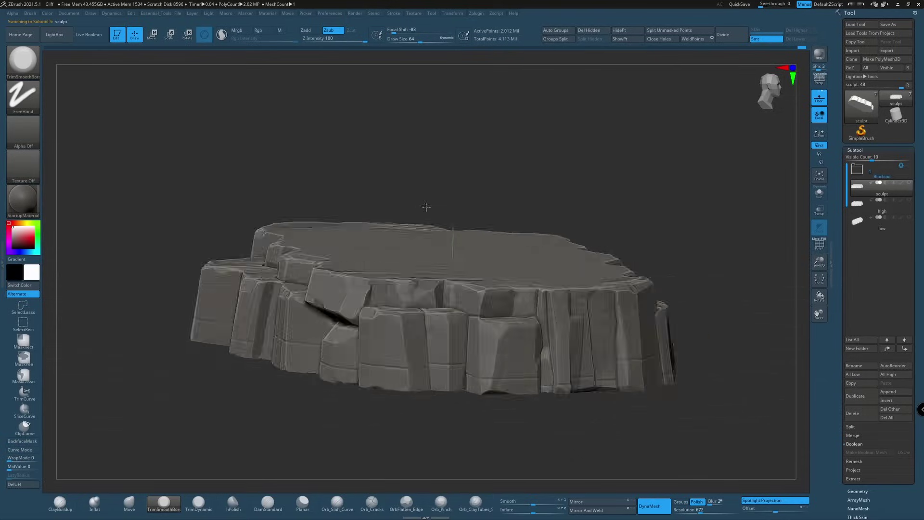
Step: Inspect the cliff from side and top, then angle the boulders and BPR-render them with shadows
left_click_drag(366, 289, 394, 292)
mouse_move(484, 365)
left_mouse_down()
mouse_move(458, 402)
mouse_move(382, 276)
left_mouse_up()
mouse_move(347, 360)
left_mouse_down()
mouse_move(300, 392)
mouse_move(554, 203)
mouse_move(654, 140)
mouse_move(389, 324)
left_mouse_up()
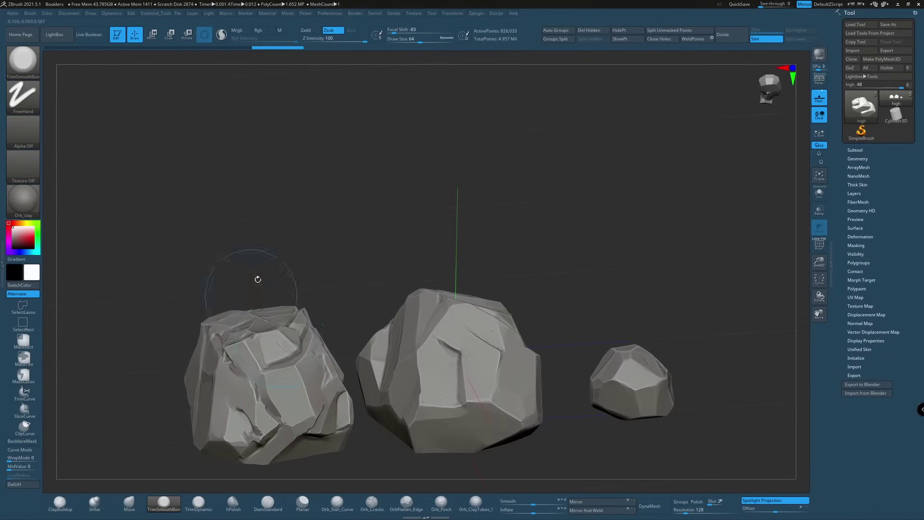
left_click_drag(202, 206, 247, 217)
key("shift+r")
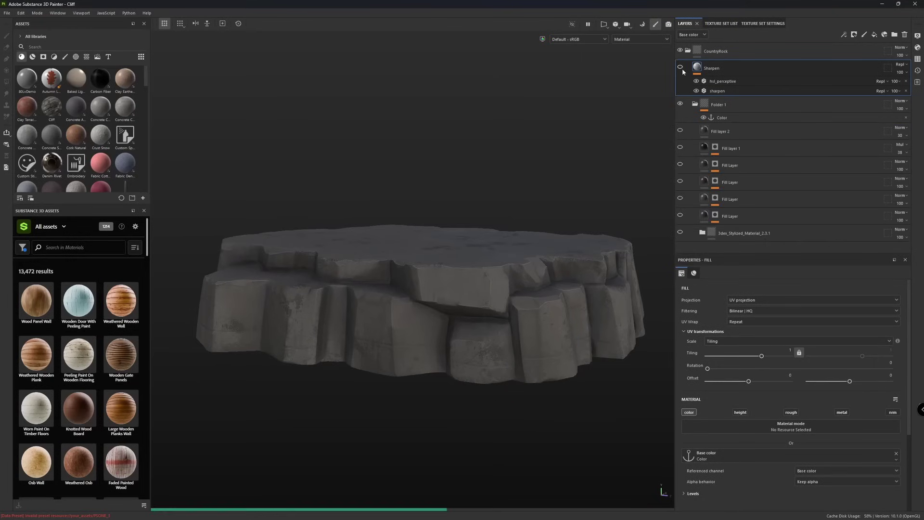
Step: Show only the cliff's base colour, then switch the viewport back to full Material shading
key("c")
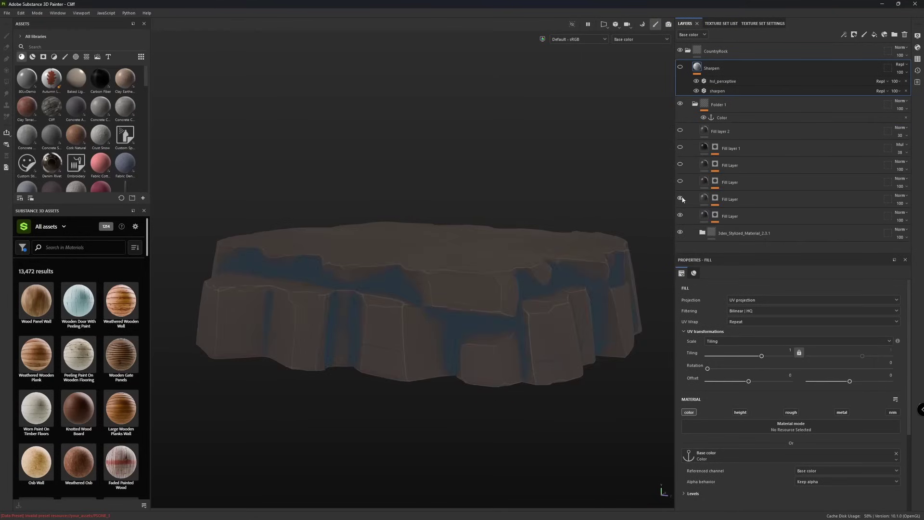
left_click(636, 56)
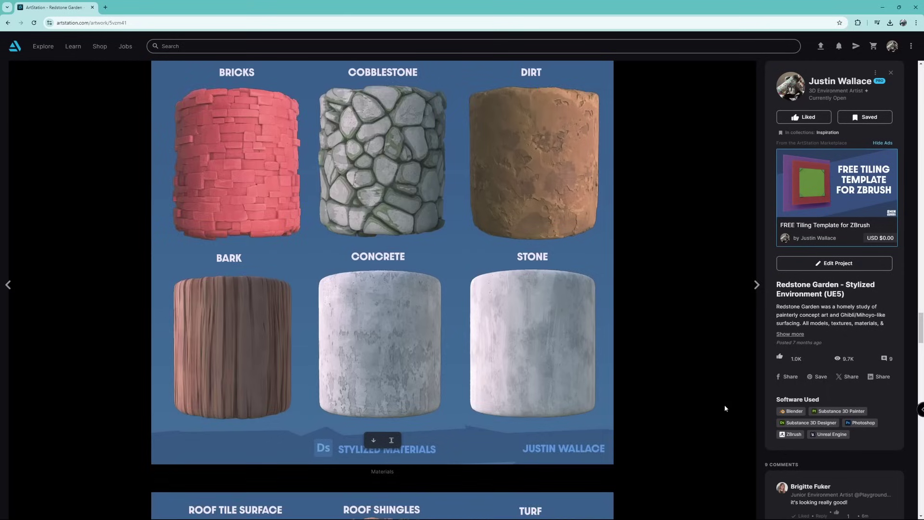
Step: Scroll the Redstone Garden page past the material breakdowns to the Stone Wall Material images
scroll(725, 409, "down", 20)
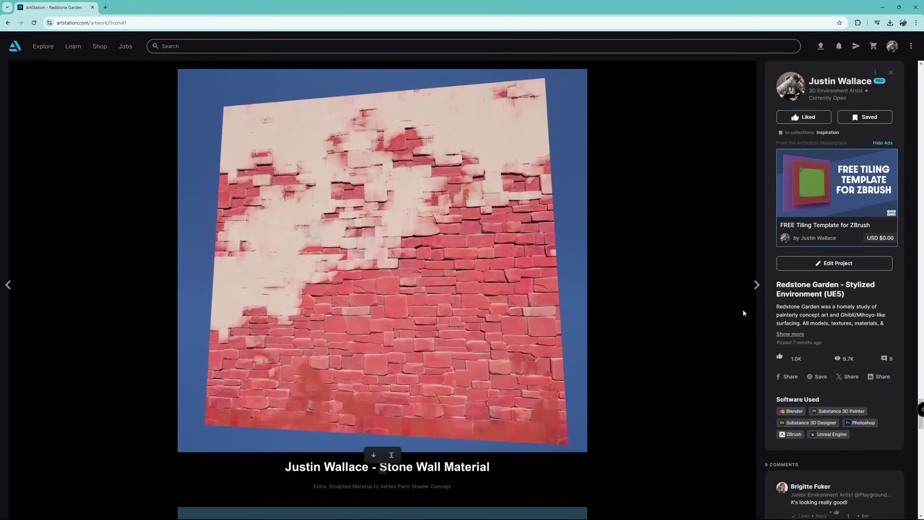
scroll(749, 306, "down", 8)
scroll(753, 302, "down", 16)
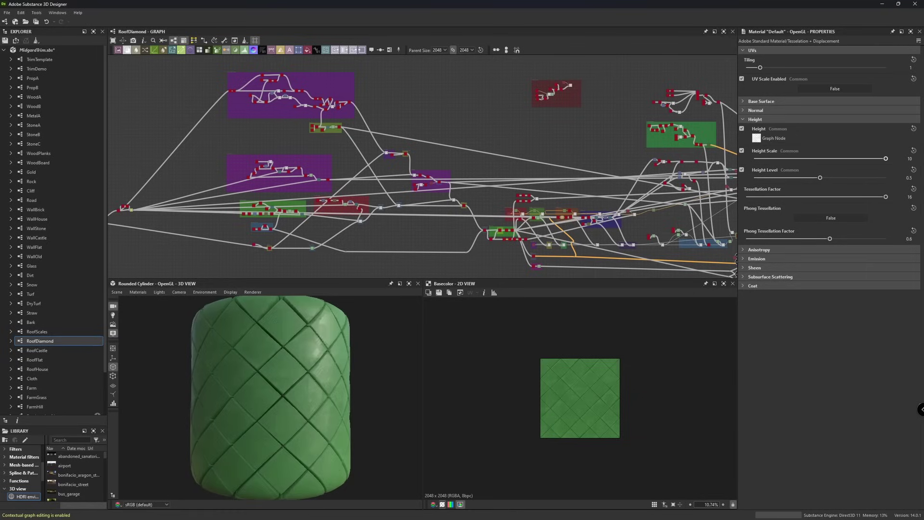
Step: Preview the Tile Random Grayscale, Flood Fill to Random Grayscale and Directional Warp outputs
scroll(333, 373, "up", 5)
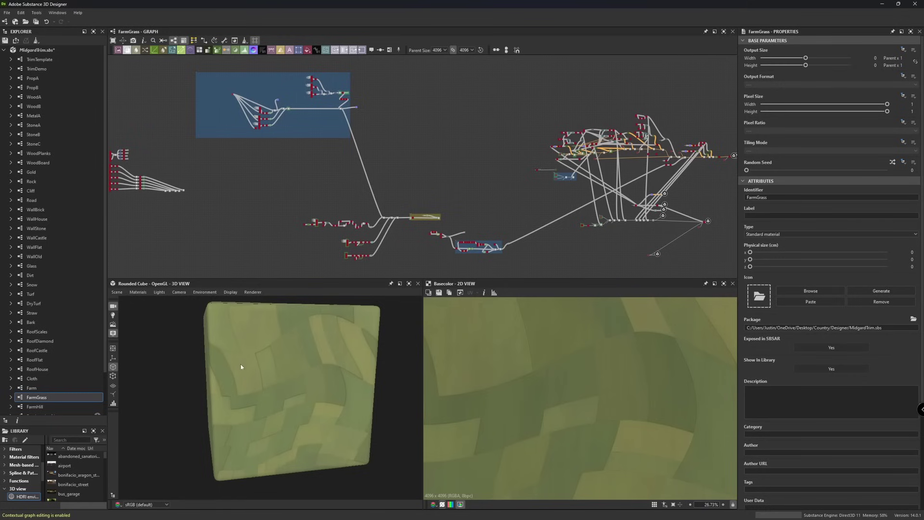
scroll(483, 211, "up", 8)
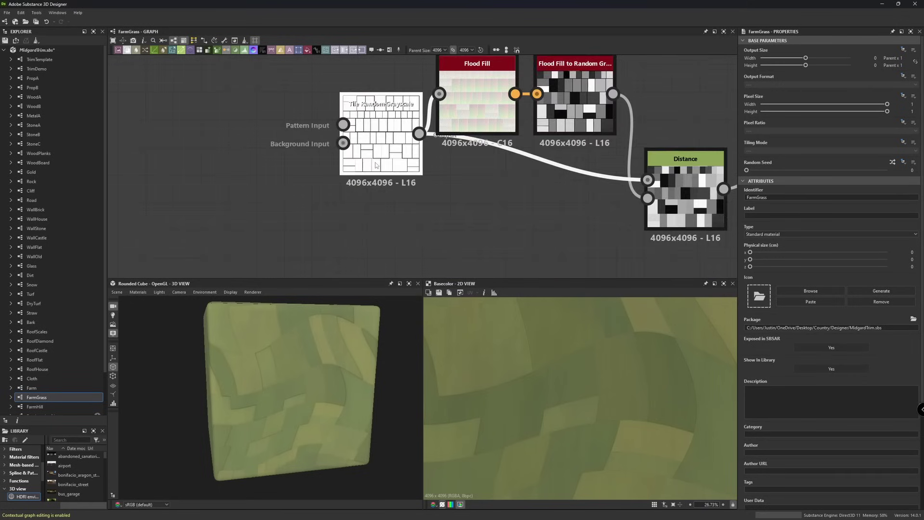
double_click(321, 178)
double_click(576, 101)
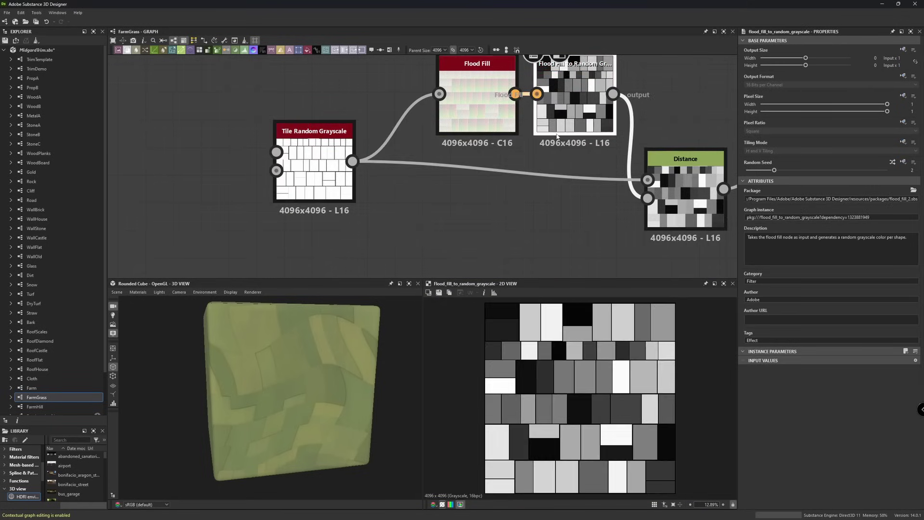
middle_click_drag(717, 206, 588, 218)
scroll(660, 199, "down", 2)
middle_click_drag(660, 199, 426, 141)
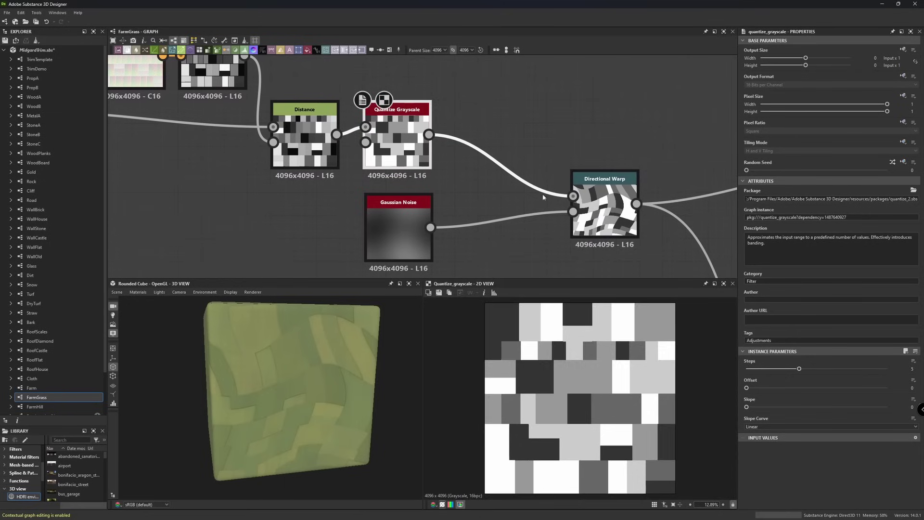
double_click(609, 236)
Step: Preview the Random Height blend and the blend beside Metal Edge, then survey remaining FarmGrass nodes
scroll(609, 236, "down", 5)
scroll(588, 123, "up", 3)
middle_click_drag(588, 122, 328, 177)
double_click(527, 147)
scroll(527, 147, "down", 2)
scroll(477, 160, "up", 2)
double_click(686, 147)
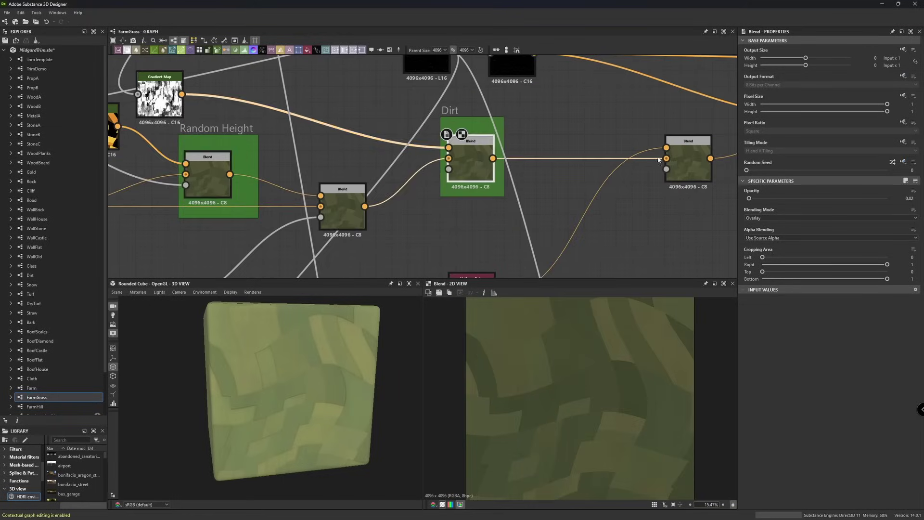
middle_click_drag(686, 147, 459, 160)
scroll(714, 123, "down", 2)
middle_click_drag(714, 124, 467, 200)
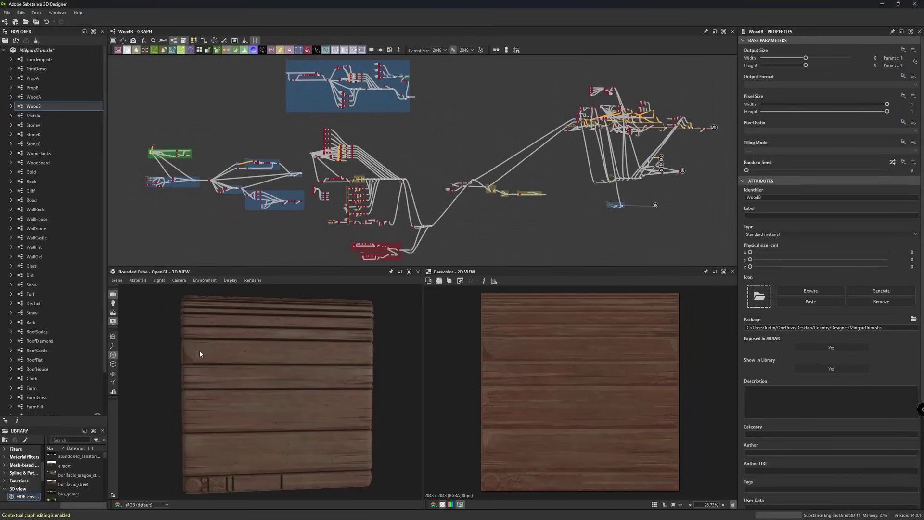
Step: Zoom and orbit the 3D view to inspect a corner edge of the WoodB plank cube
scroll(198, 353, "up", 5)
left_click_drag(161, 366, 192, 411)
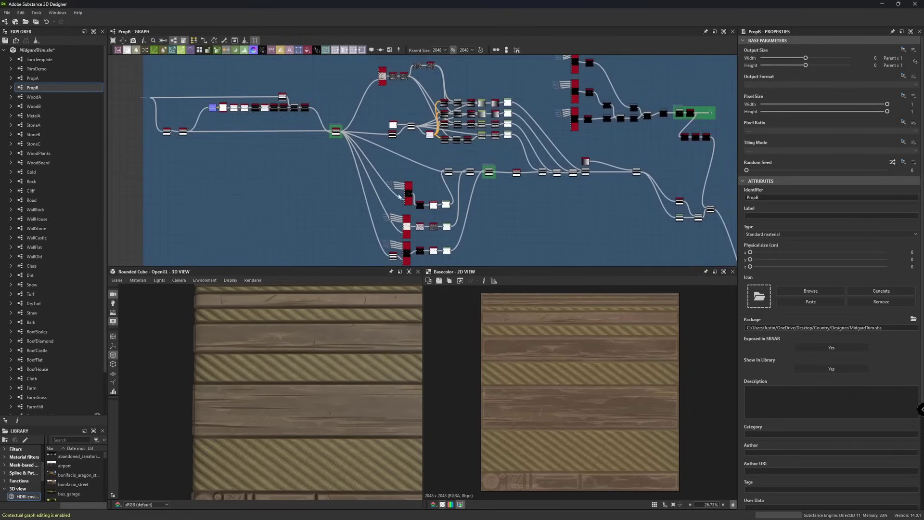
scroll(471, 162, "up", 3)
scroll(471, 163, "up", 3)
scroll(471, 162, "up", 2)
scroll(365, 140, "down", 3)
Step: Preview the Tile Sampler pattern, its Invert Grayscale result and the Bevel height output
middle_click_drag(365, 140, 323, 193)
double_click(259, 141)
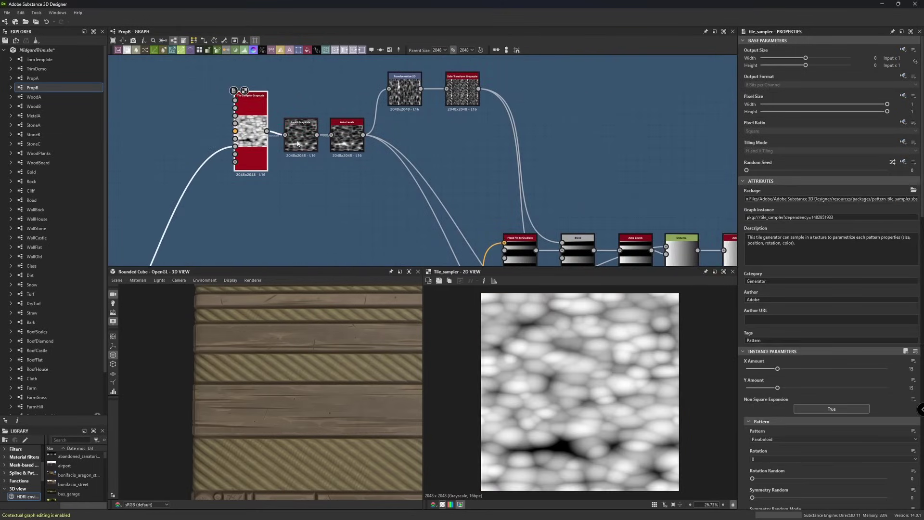
double_click(297, 143)
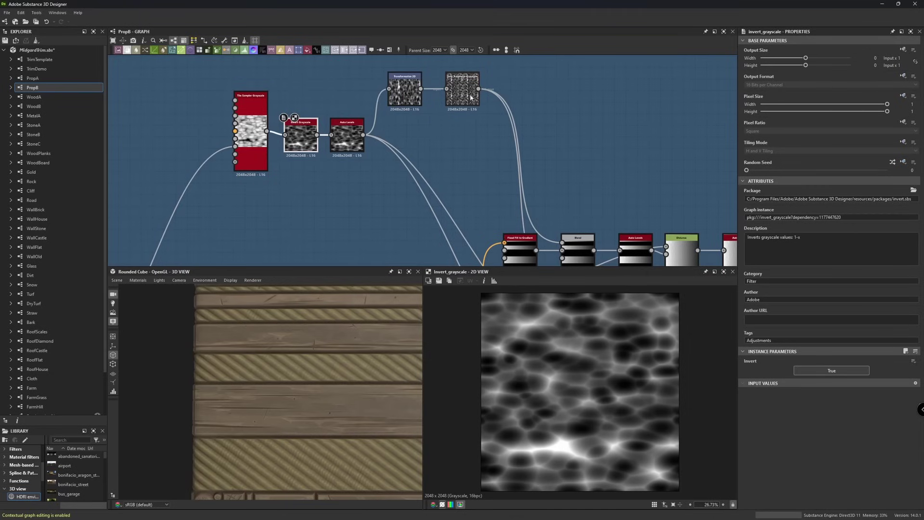
scroll(486, 132, "down", 3)
middle_click_drag(486, 137, 564, 161)
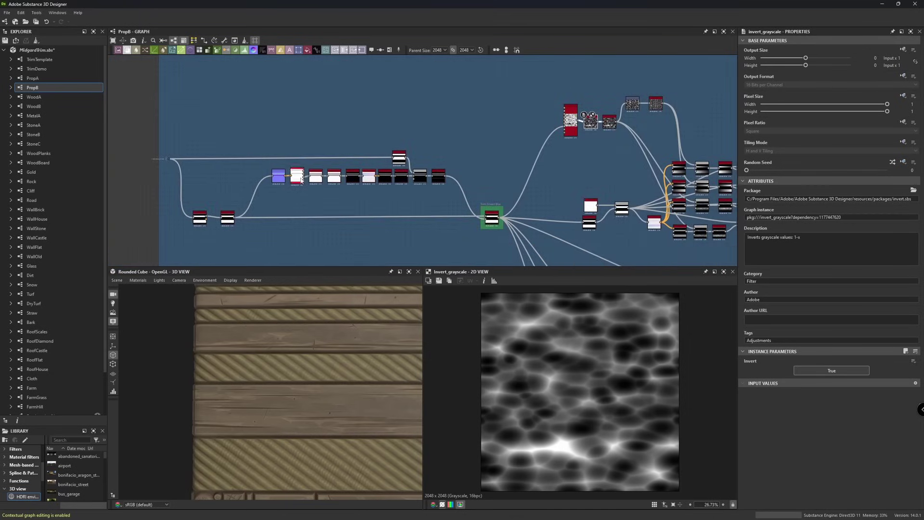
double_click(201, 220)
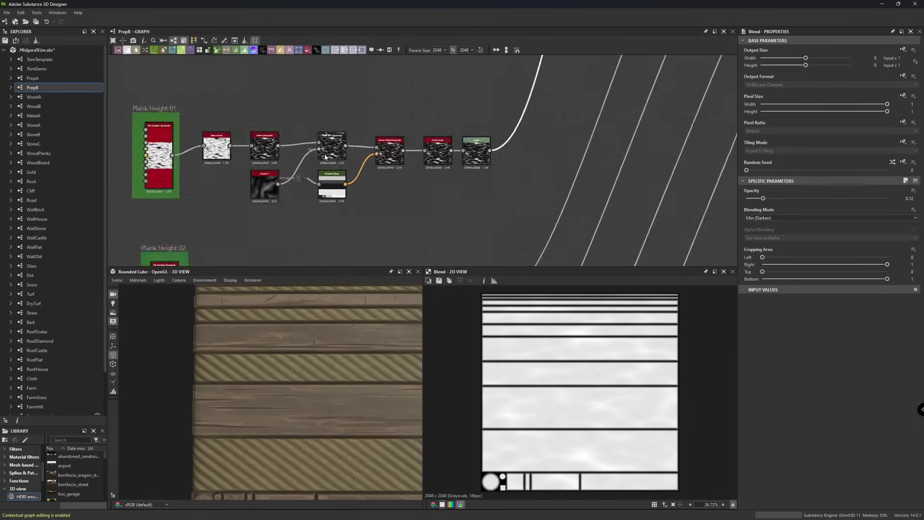
Step: Preview the Levels output, move past the Dips and Scratches frames, and preview a Blend node's height
scroll(596, 207, "up", 3)
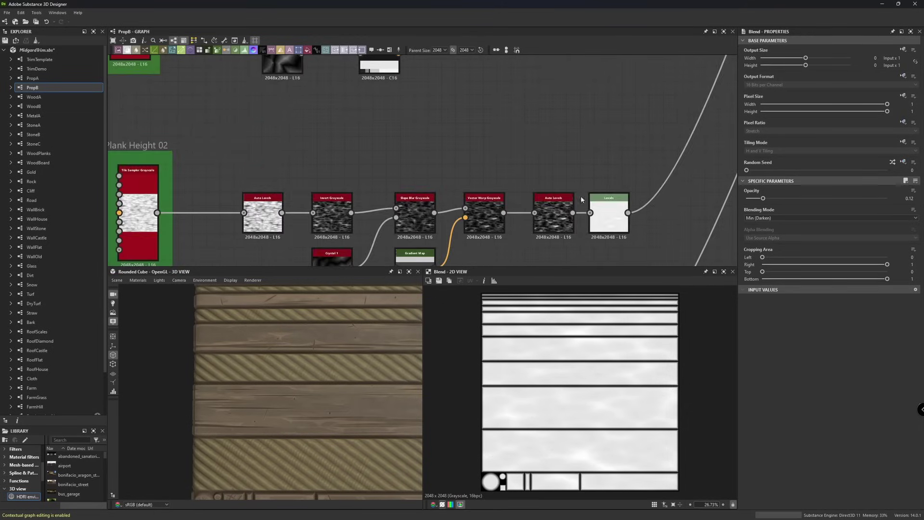
double_click(596, 206)
middle_click_drag(596, 206, 525, 151)
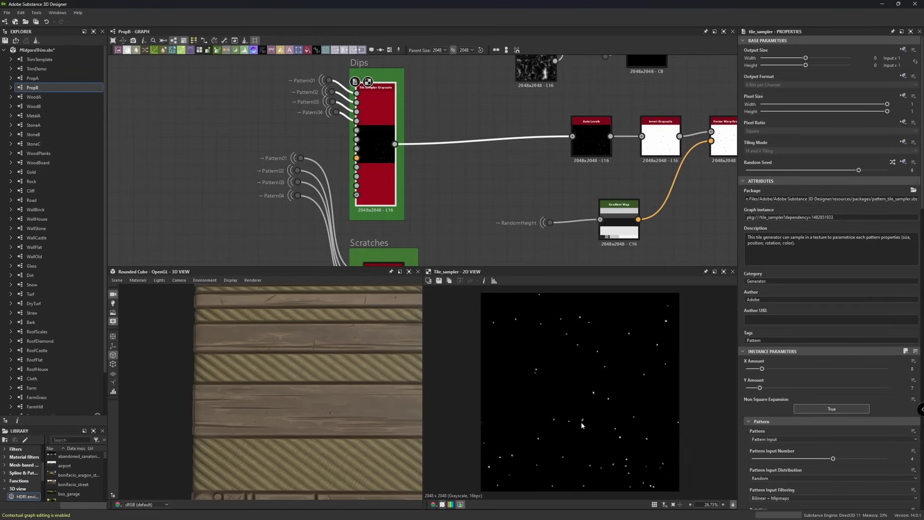
middle_click_drag(529, 239, 478, 115)
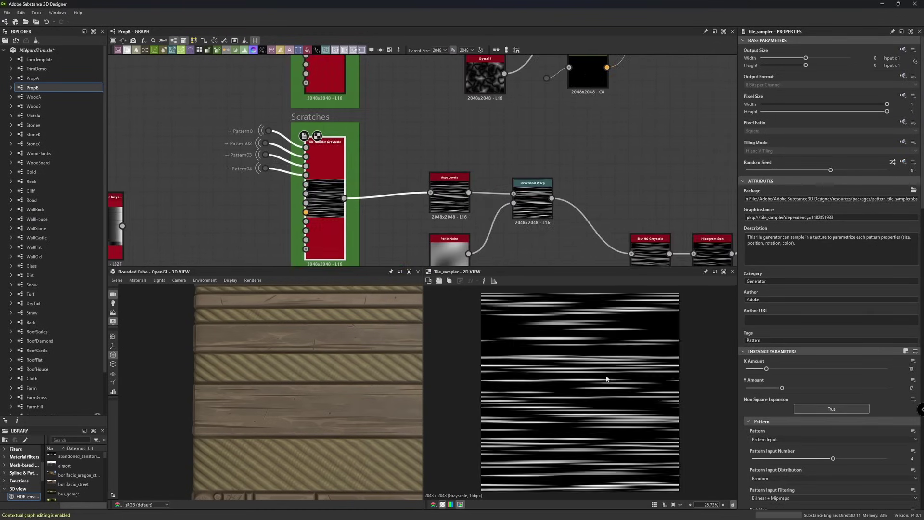
scroll(607, 379, "down", 2)
scroll(460, 177, "down", 3)
middle_click_drag(460, 177, 459, 177)
scroll(460, 177, "up", 3)
double_click(573, 178)
Step: Inspect the Tile Sampler Grayscale and Cartesian To Polar node outputs in the red-framed groups
scroll(298, 415, "down", 2)
scroll(298, 415, "up", 2)
scroll(367, 170, "down", 3)
middle_click_drag(367, 171, 415, 169)
scroll(454, 201, "up", 5)
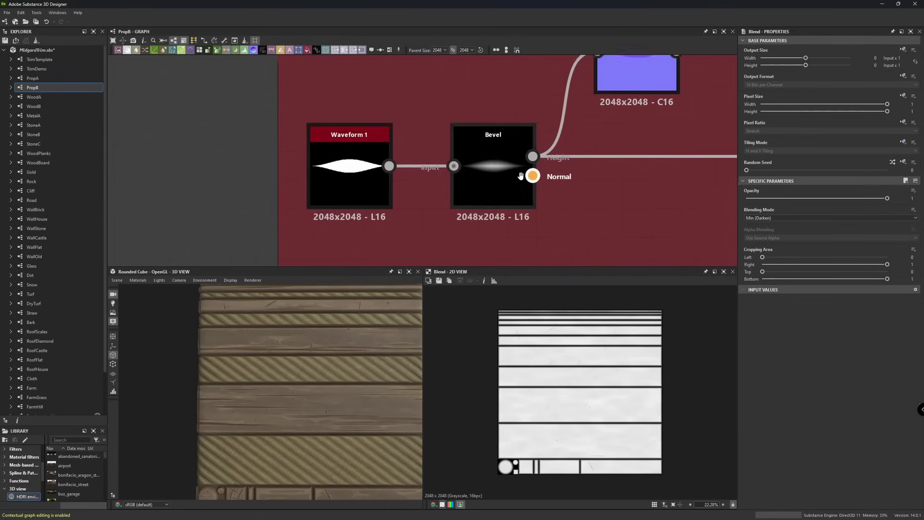
scroll(454, 202, "down", 2)
middle_click_drag(454, 201, 376, 113)
scroll(400, 192, "down", 1)
scroll(375, 113, "up", 1)
left_click(364, 144)
middle_click_drag(440, 174, 367, 126)
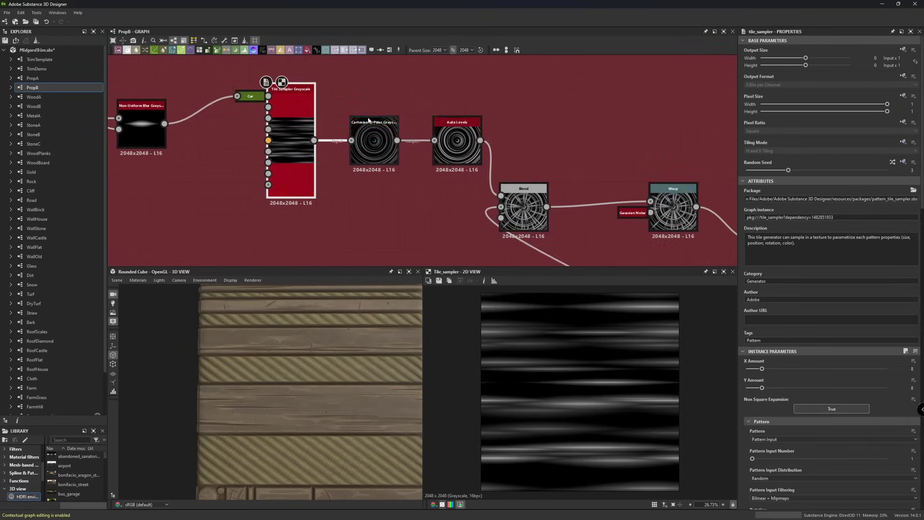
left_click(367, 126)
Step: Locate and inspect the Splatter Circular Grayscale node's radial pattern
scroll(367, 126, "up", 3)
scroll(607, 144, "down", 2)
middle_click_drag(691, 250, 479, 173)
scroll(479, 172, "down", 3)
scroll(419, 160, "up", 2)
middle_click_drag(419, 160, 384, 165)
scroll(458, 226, "up", 3)
left_click(455, 226)
Step: Reframe the graph along the splatter chain to show the Blend and Warp nodes
scroll(227, 198, "down", 2)
scroll(226, 198, "down", 1)
scroll(374, 180, "up", 3)
middle_click_drag(544, 173, 341, 195)
scroll(341, 195, "down", 3)
scroll(391, 134, "up", 3)
middle_click_drag(391, 134, 374, 153)
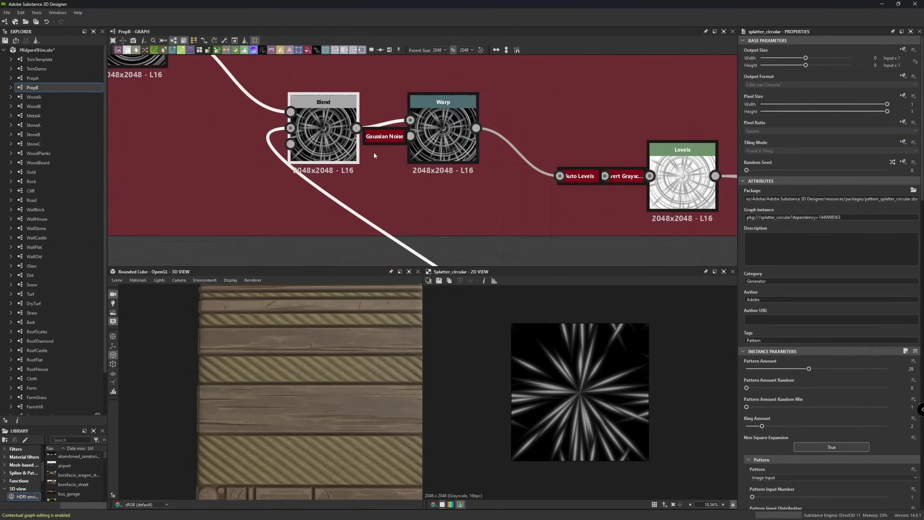
Step: Open the PropA graph and inspect its Blend and Histogram Scan node outputs
double_click(52, 78)
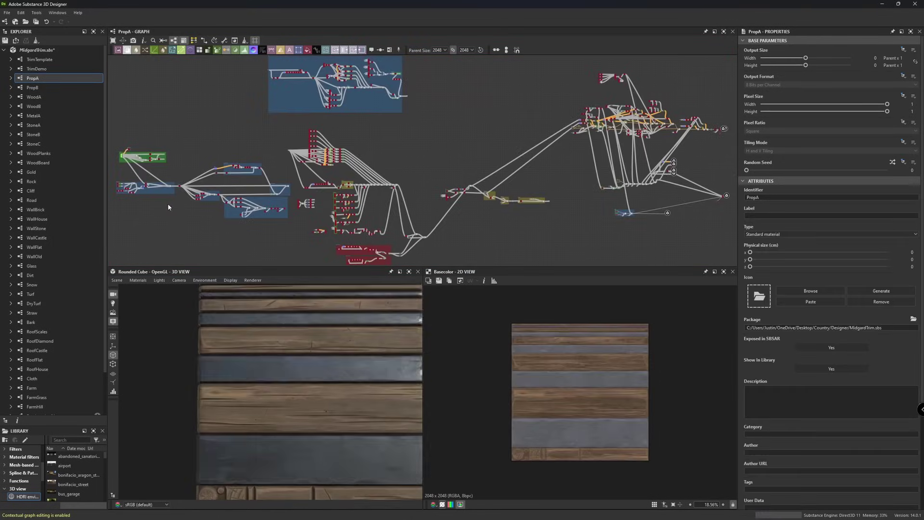
scroll(480, 128, "up", 3)
left_click(480, 127)
scroll(434, 161, "down", 3)
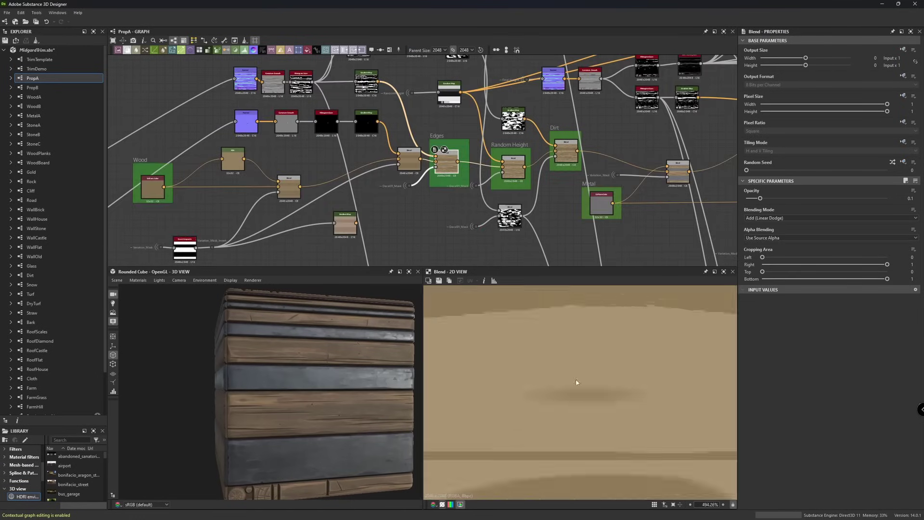
scroll(252, 143, "up", 3)
left_click(362, 137)
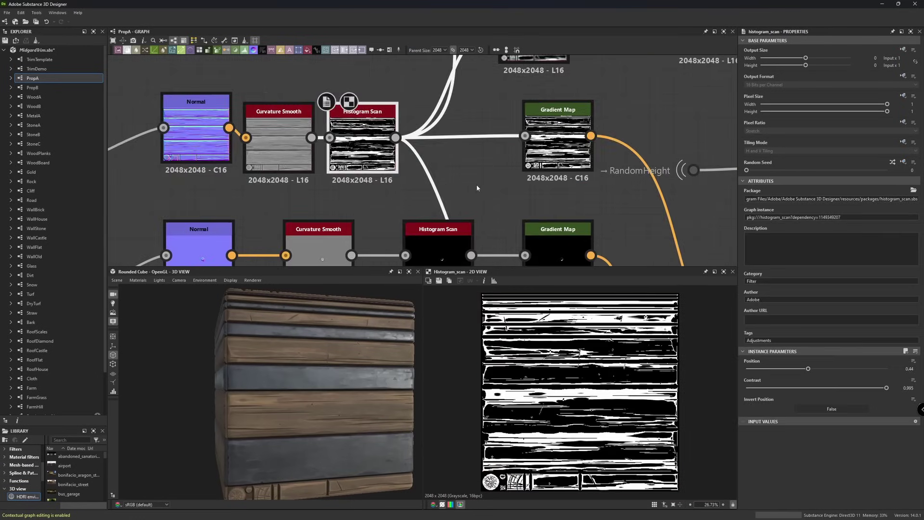
scroll(362, 96, "down", 3)
scroll(533, 246, "up", 4)
scroll(534, 246, "down", 4)
scroll(409, 172, "up", 2)
scroll(409, 171, "down", 3)
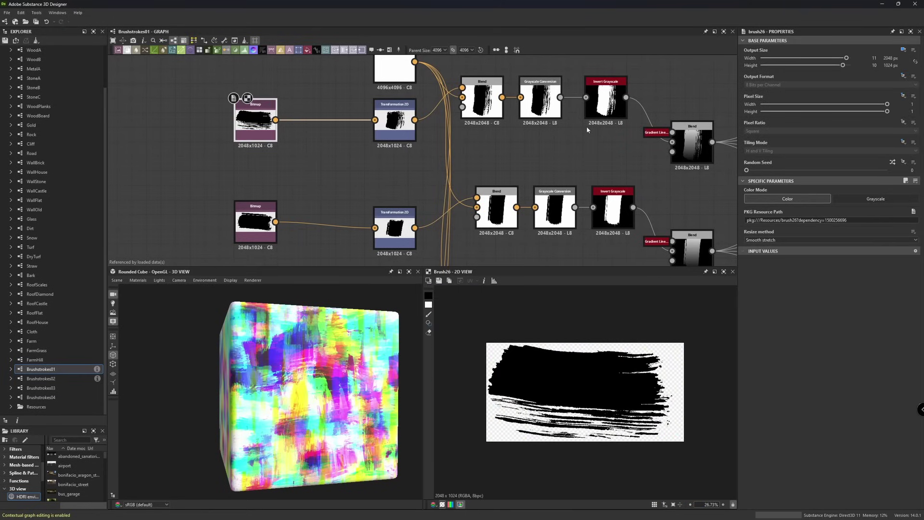
Step: Inspect the brush stroke graph's Blend, Tile Sampler and ShinBrushstroke03 outputs
middle_click_drag(593, 125, 385, 139)
scroll(385, 139, "down", 3)
left_click(439, 223)
middle_click_drag(439, 223, 276, 230)
left_click(357, 195)
scroll(361, 202, "up", 5)
scroll(392, 237, "down", 5)
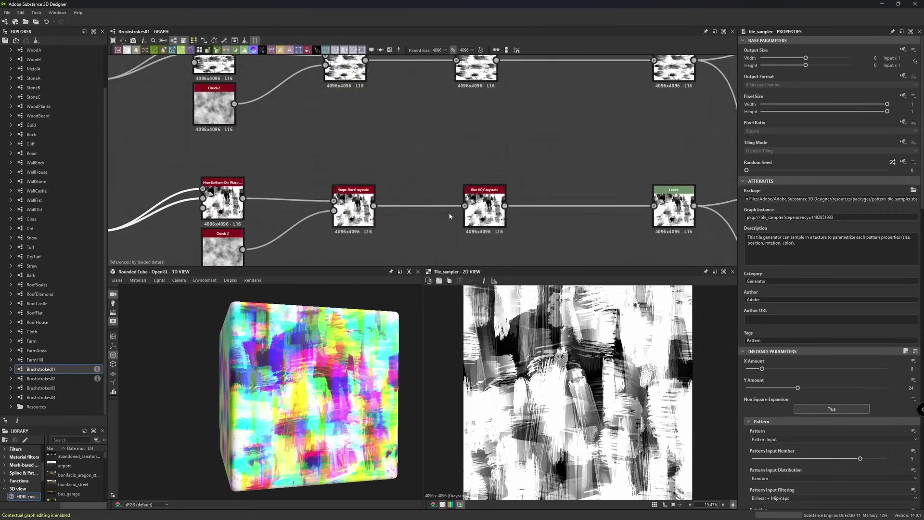
left_click(677, 203)
scroll(676, 202, "up", 4)
middle_click_drag(676, 203, 488, 187)
scroll(488, 188, "down", 5)
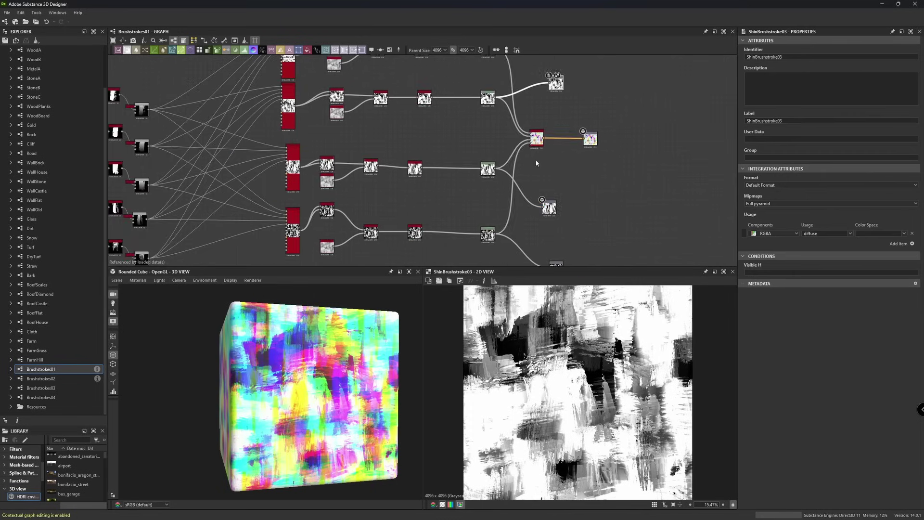
left_click(289, 239)
scroll(289, 251, "up", 3)
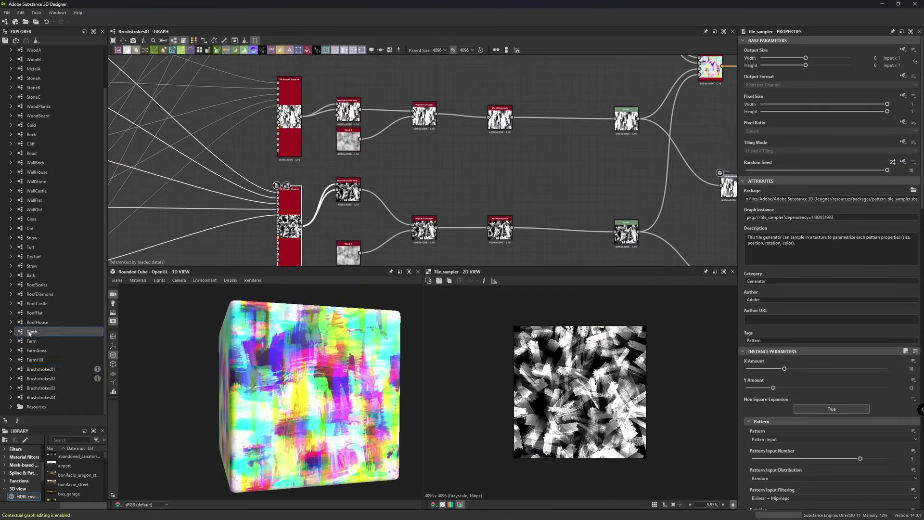
Step: Open the DryTurf graph and preview it on a Rounded Cylinder mesh
double_click(33, 256)
left_click(116, 281)
left_click(137, 385)
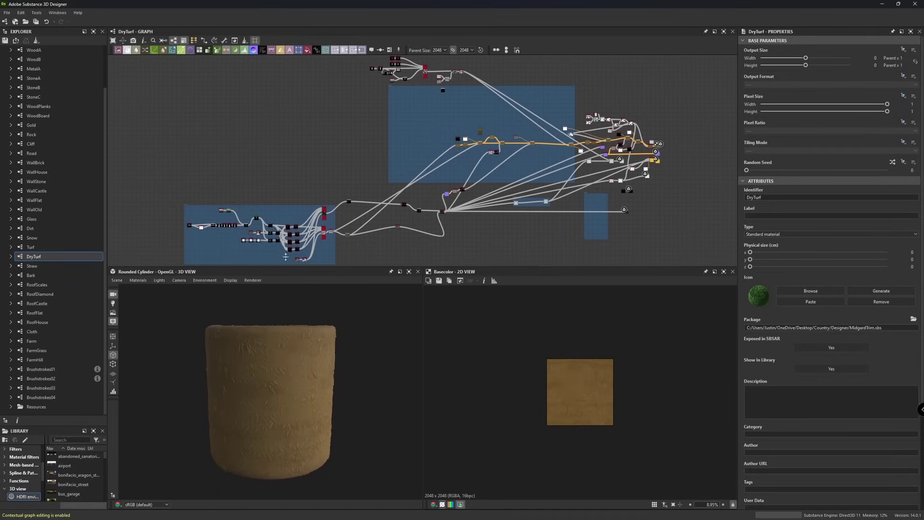
Step: Reframe the 3D preview and switch the preview mesh to a sphere
scroll(279, 332, "up", 5)
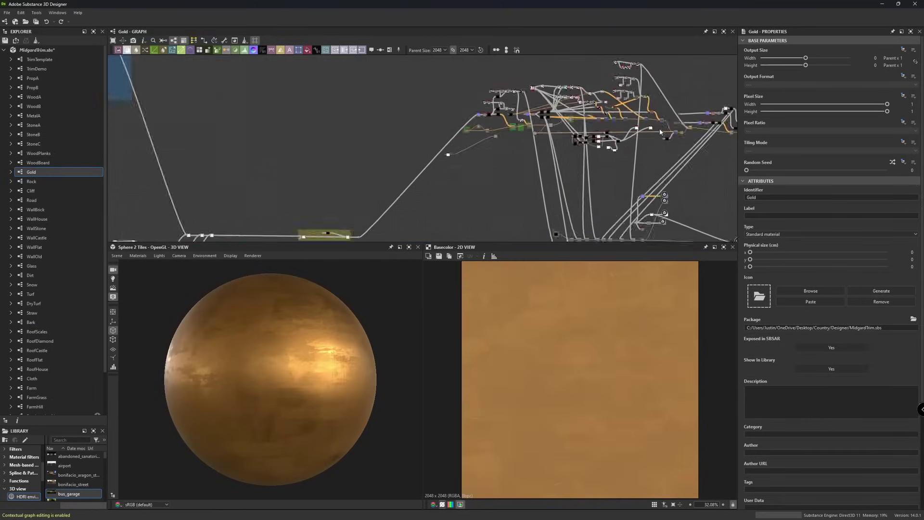
scroll(660, 132, "up", 6)
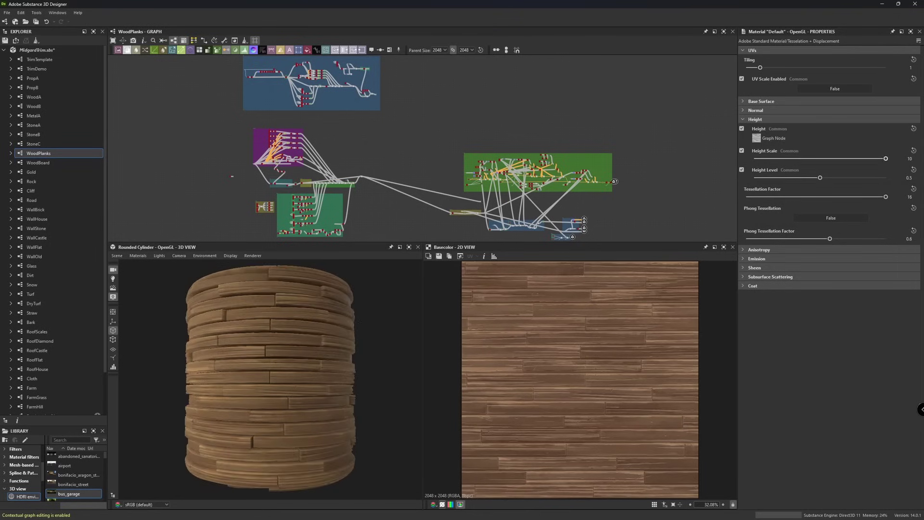
left_click_drag(344, 340, 372, 359)
left_click(117, 255)
left_click(145, 369)
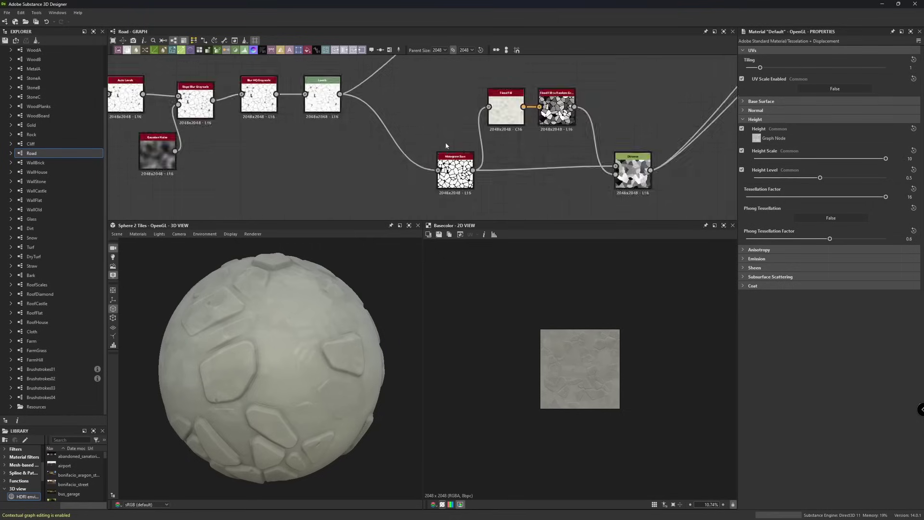
Step: Preview the Road graph's Histogram Scan and Distance node outputs in 2D
scroll(445, 143, "up", 3)
double_click(435, 163)
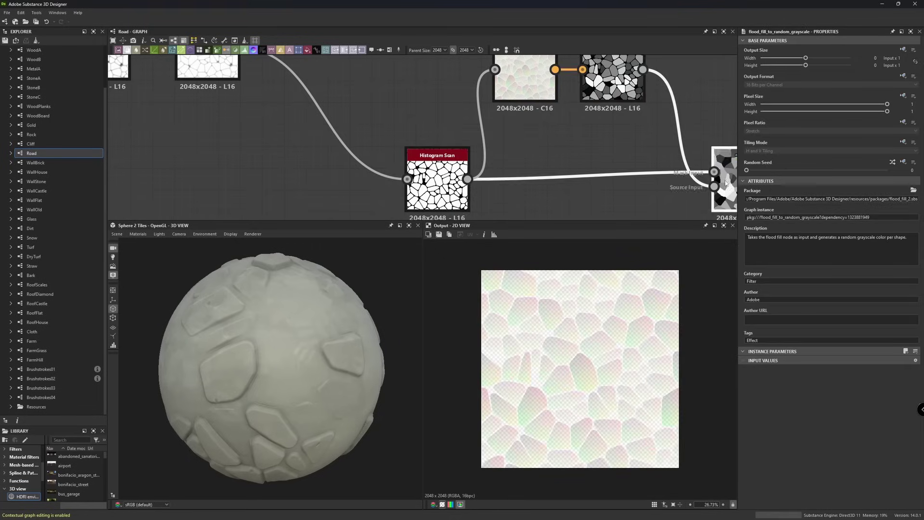
double_click(725, 191)
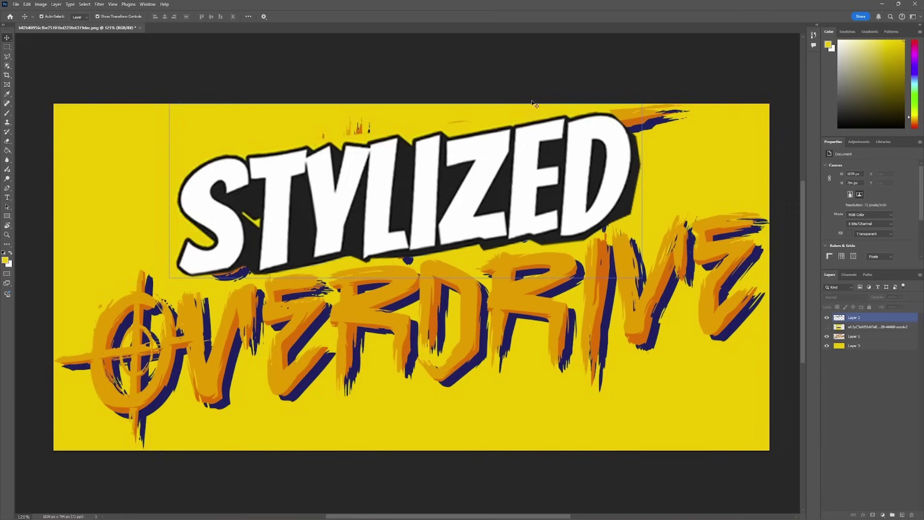
Step: Zoom the Photoshop canvas out to see the whole title graphic
scroll(564, 202, "up", 5, "alt")
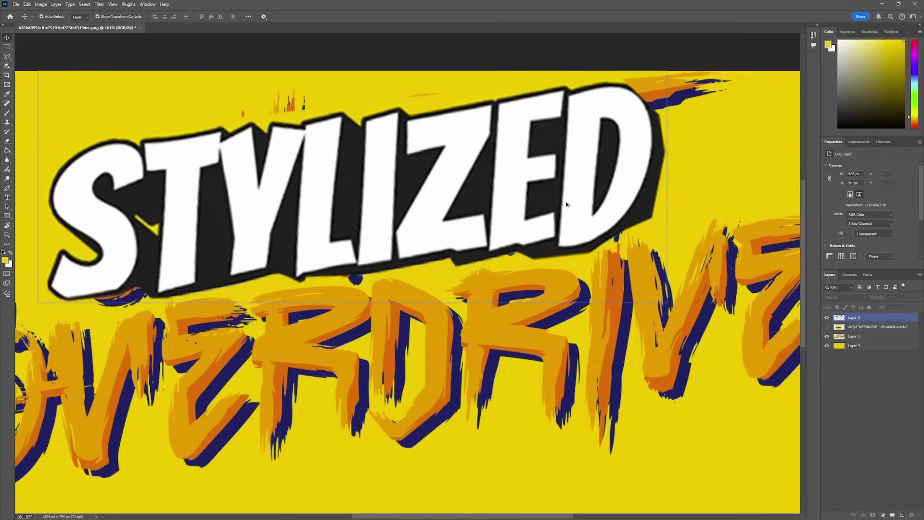
scroll(565, 202, "down", 2, "alt")
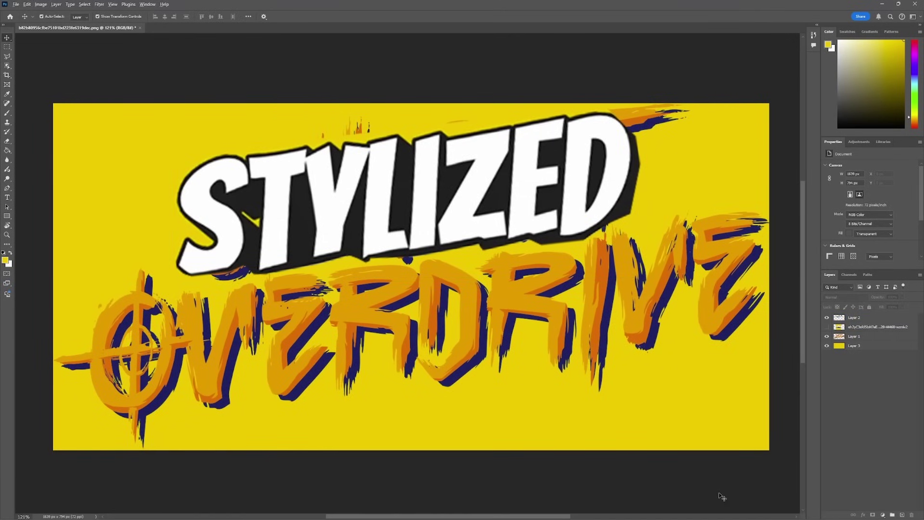
key("ctrl+minus")
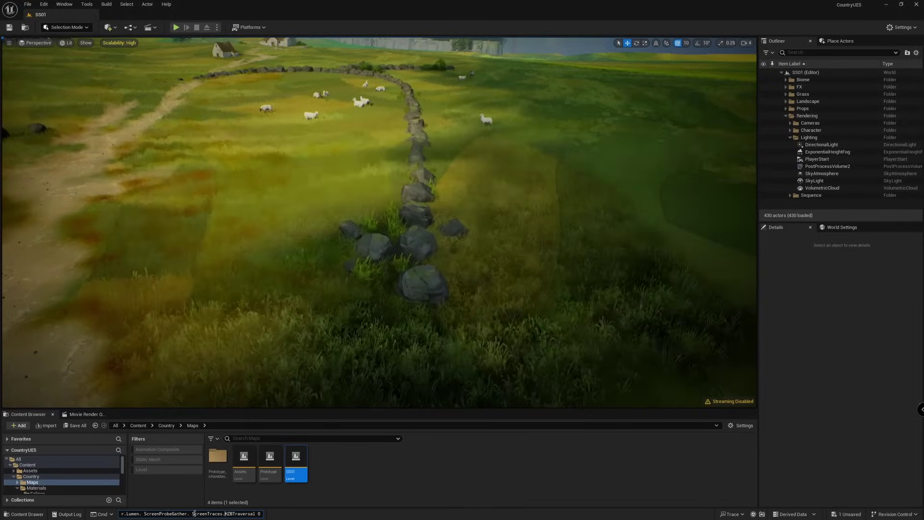
Step: Fix the stray space and run r.Lumen.ScreenProbeGather.ScreenTraces.HZBTraversal 0 in the console
left_click(193, 514)
key("BackSpace")
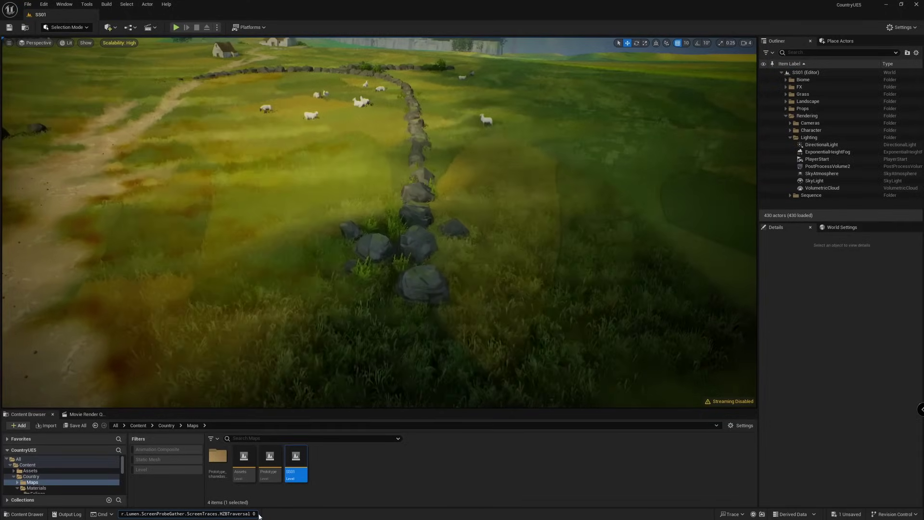
key("Return")
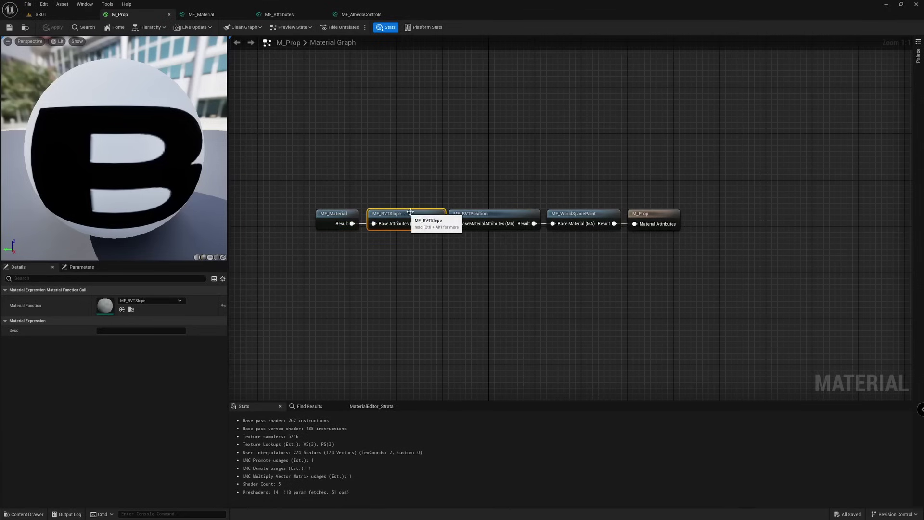
Step: Open MF_RVTSlope and its nested MF_Attributes function, then return to the M_Prop graph
double_click(411, 212)
scroll(594, 270, "down", 7)
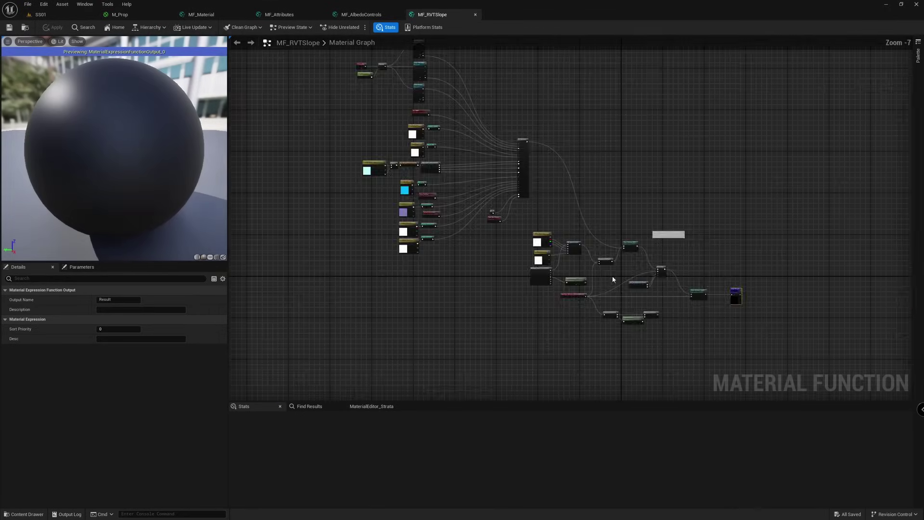
scroll(593, 270, "up", 5)
right_click_drag(746, 243, 602, 263)
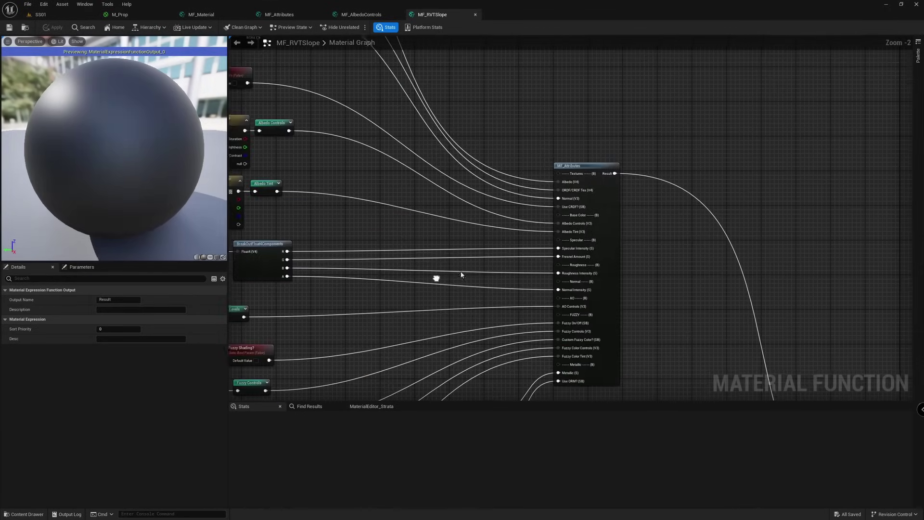
double_click(606, 264)
scroll(578, 211, "down", 2)
right_click_drag(578, 210, 463, 82)
left_click(130, 15)
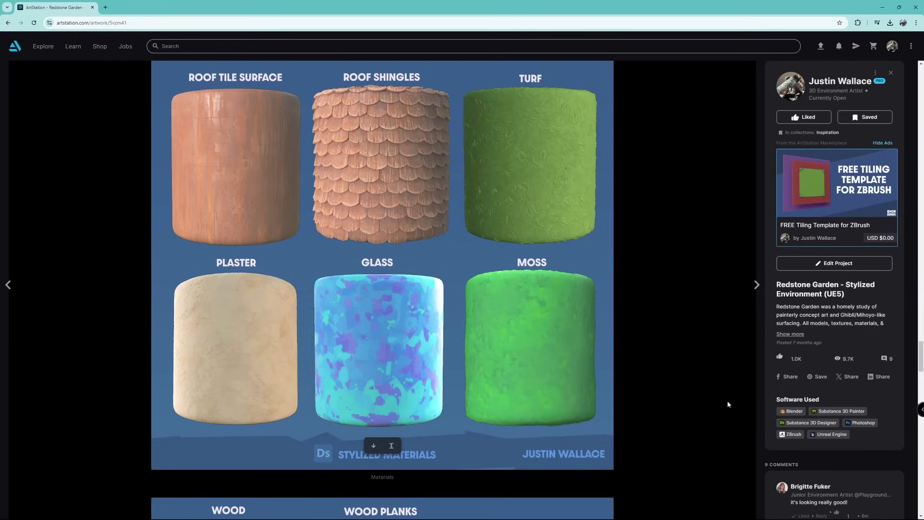
scroll(727, 401, "down", 15)
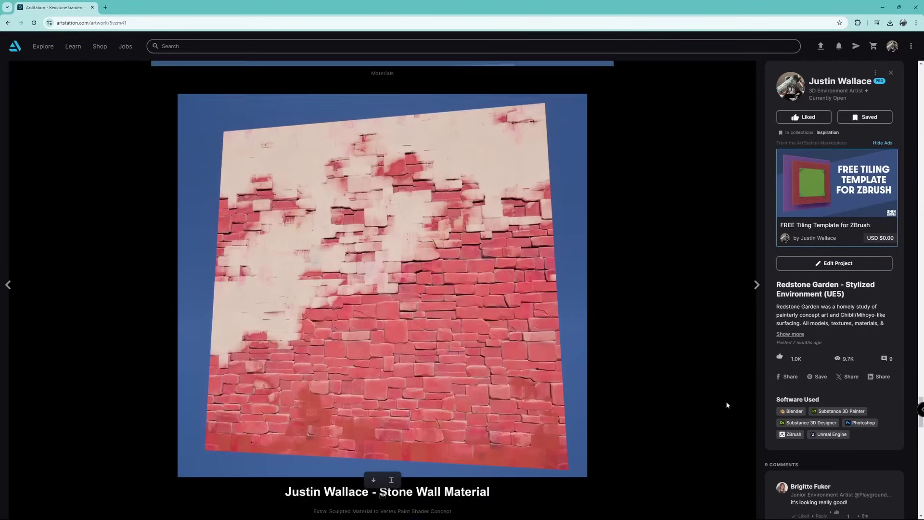
scroll(743, 315, "down", 8)
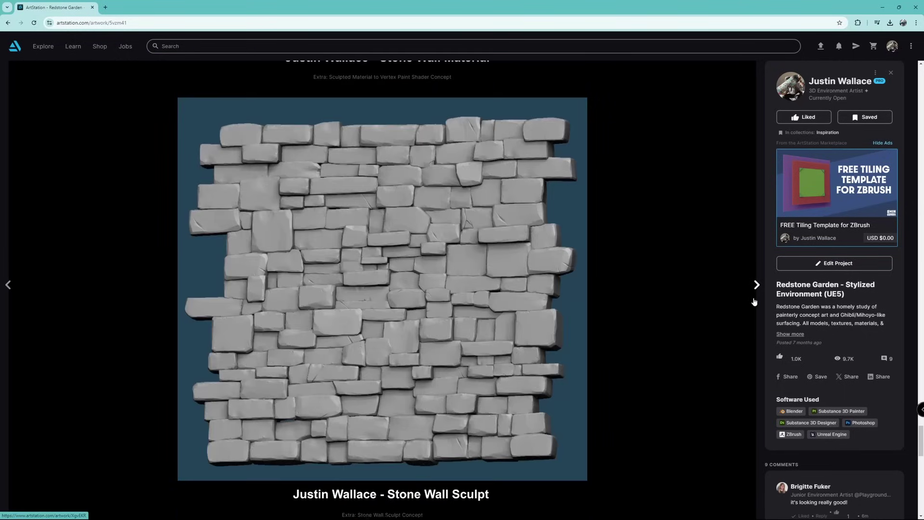
scroll(752, 302, "down", 15)
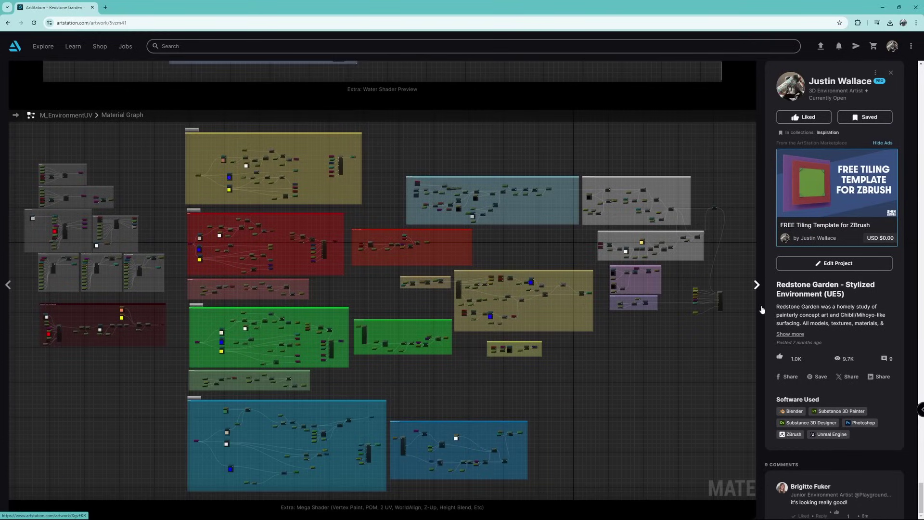
left_click(763, 310)
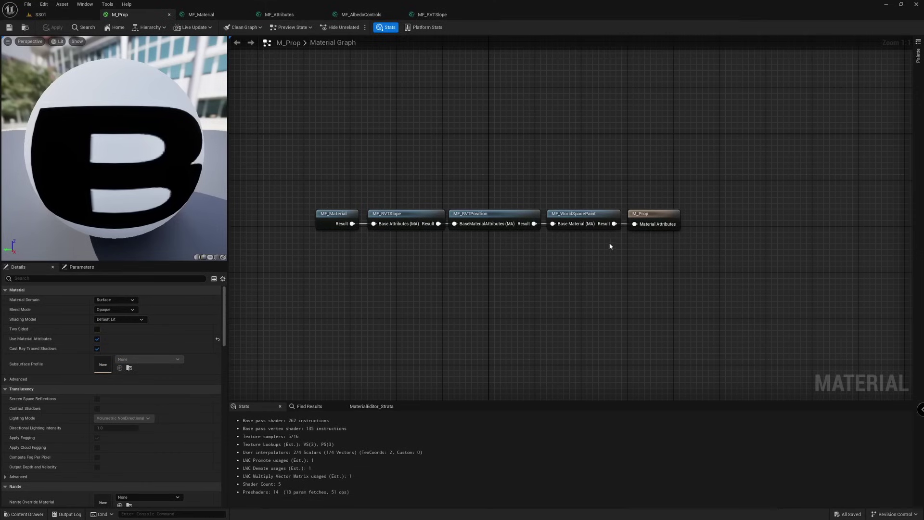
Step: Open the MF_WorldSpacePaint function and zoom over its comment groups
double_click(597, 218)
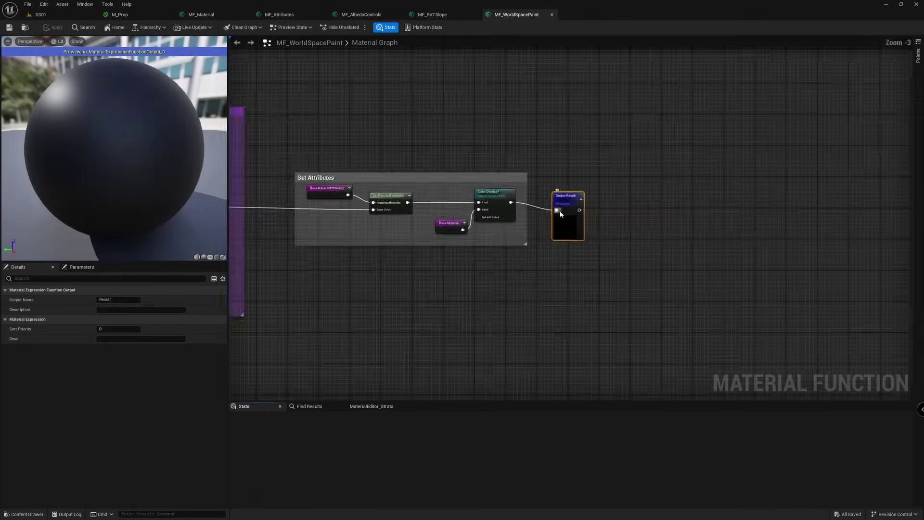
scroll(561, 214, "down", 5)
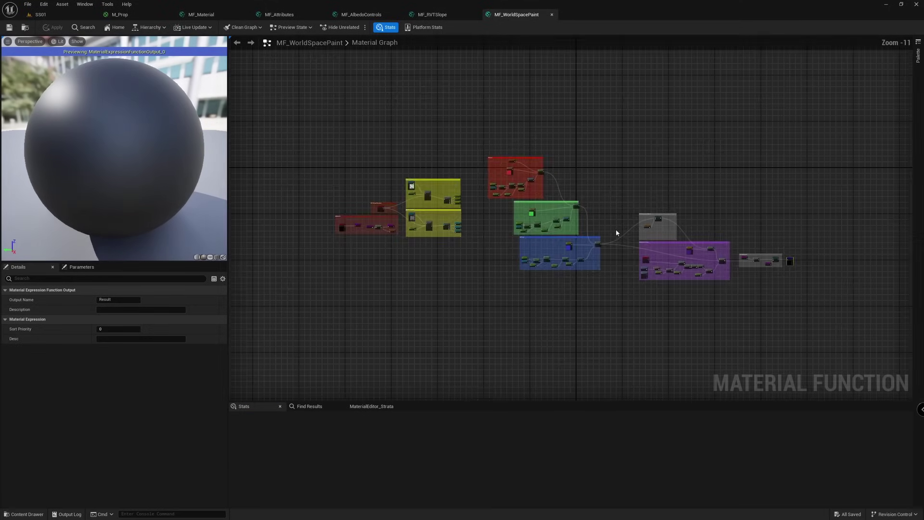
scroll(617, 233, "up", 1)
right_click_drag(616, 231, 646, 225)
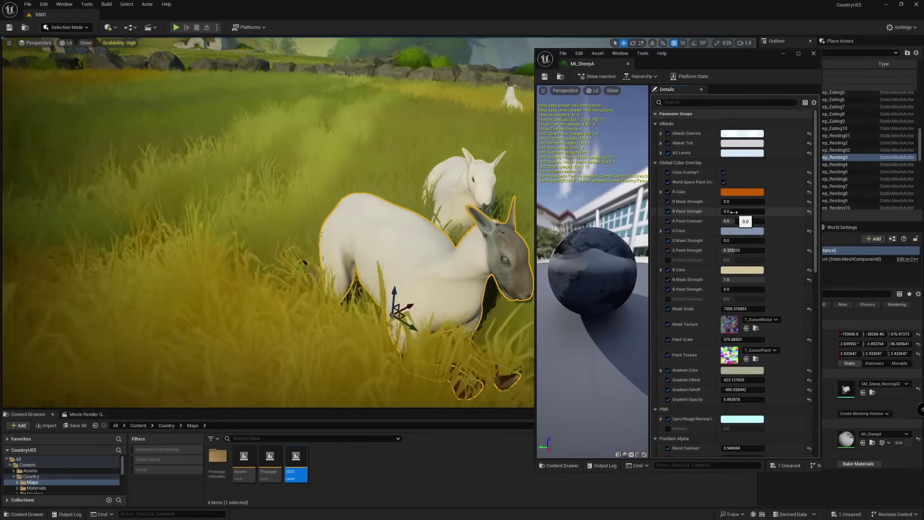
Step: Raise MI_SheepA's R, G and B Paint Strength, blue to about 0.53
left_click_drag(736, 212, 750, 212)
left_click_drag(737, 251, 749, 251)
left_click_drag(734, 289, 744, 289)
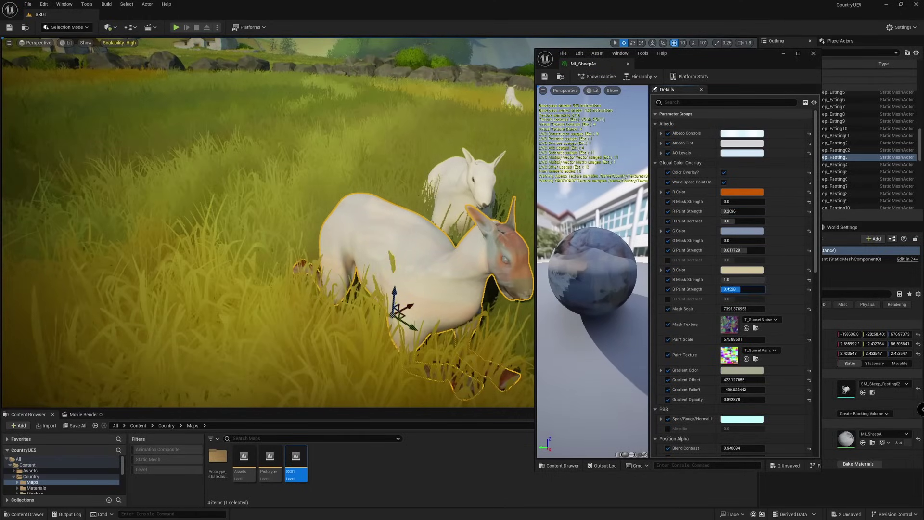
left_click(742, 192)
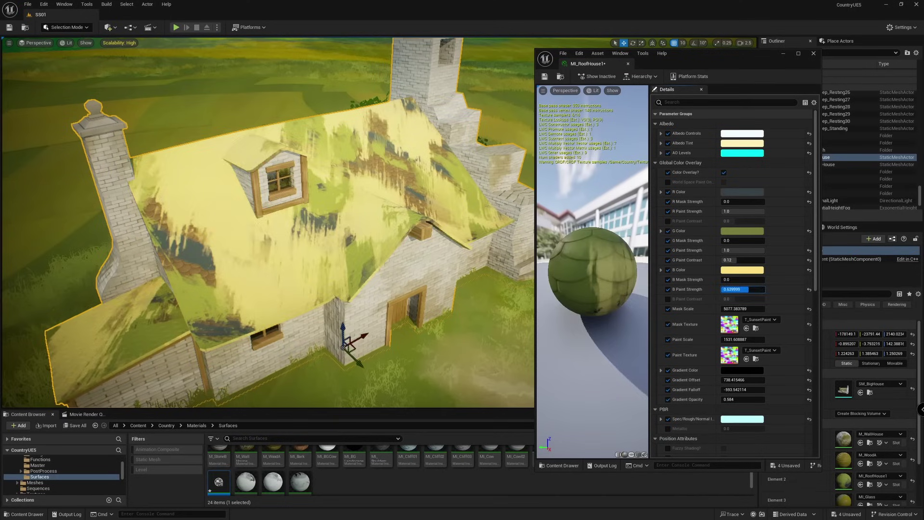
Step: Set MI_RoofHouse1's R, G and B Mask Strength to 1.0 and Paint Scale to about 894
left_click_drag(744, 279, 765, 279)
left_click_drag(724, 240, 766, 240)
left_click_drag(725, 202, 766, 201)
left_click_drag(751, 340, 722, 340)
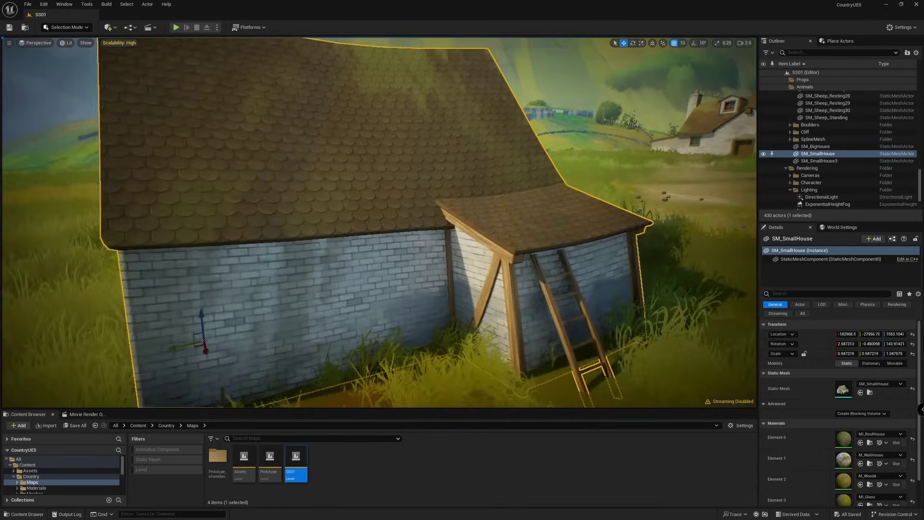
Step: Duplicate SM_SmallHouse beside the original and rotate the copy
key("f")
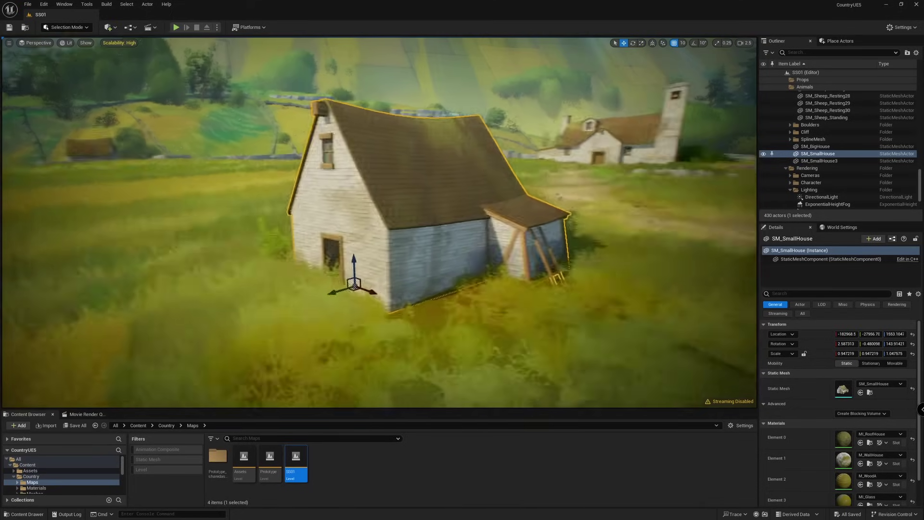
left_click_drag(354, 265, 213, 307, "alt")
key("e")
key("w")
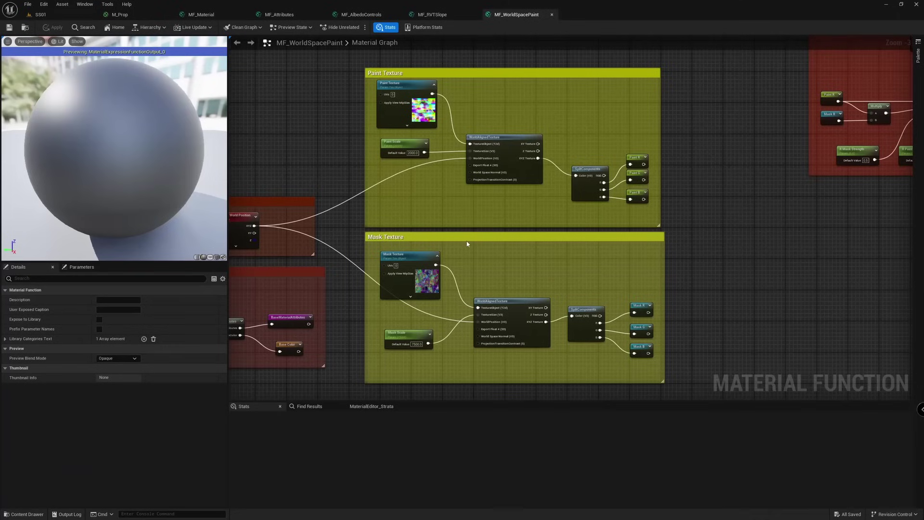
Step: Pan through MF_WorldSpacePaint's R, G and B Paint sections
scroll(467, 245, "down", 5)
scroll(480, 330, "up", 8)
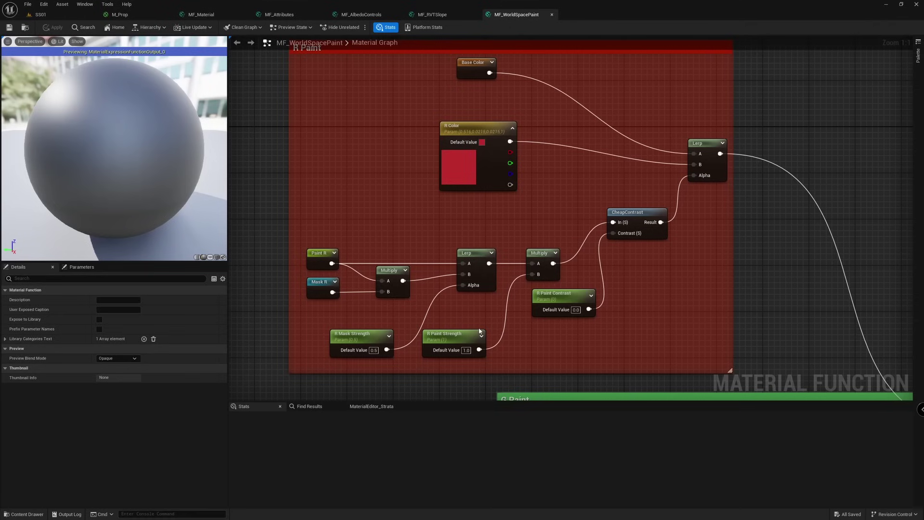
scroll(743, 330, "down", 3)
right_click_drag(743, 330, 497, 98)
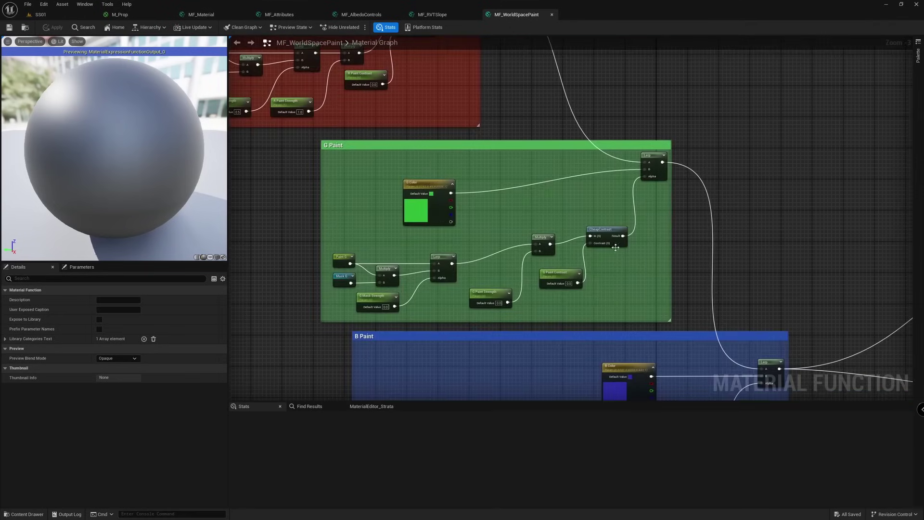
mouse_move(719, 317)
right_mouse_down()
mouse_move(621, 96)
mouse_move(676, 137)
mouse_move(582, 201)
mouse_move(432, 146)
mouse_move(346, 149)
right_mouse_up()
scroll(727, 128, "down", 3)
scroll(726, 128, "up", 2)
scroll(380, 190, "up", 3)
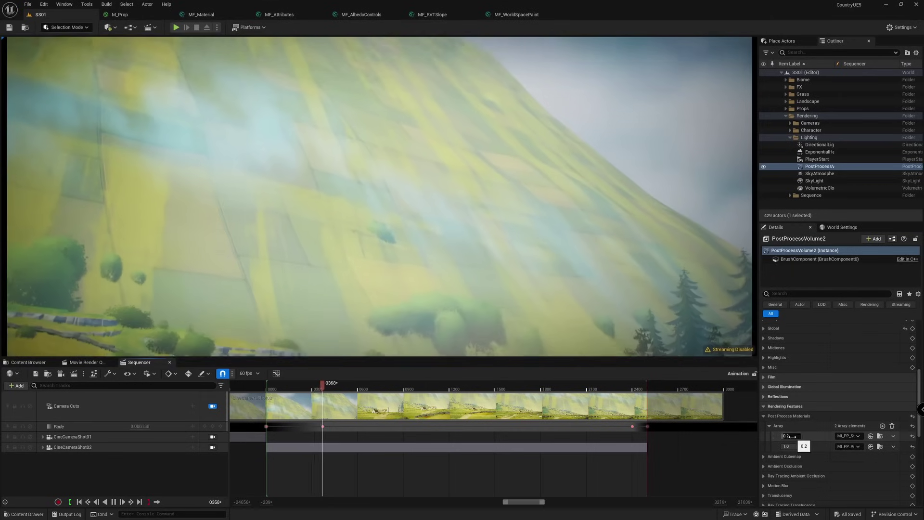
Step: Set the first post-process material's weight to 0.31, then 0.12, then 0.64
mouse_move(792, 436)
left_mouse_down()
mouse_move(833, 436)
mouse_move(794, 436)
left_mouse_up()
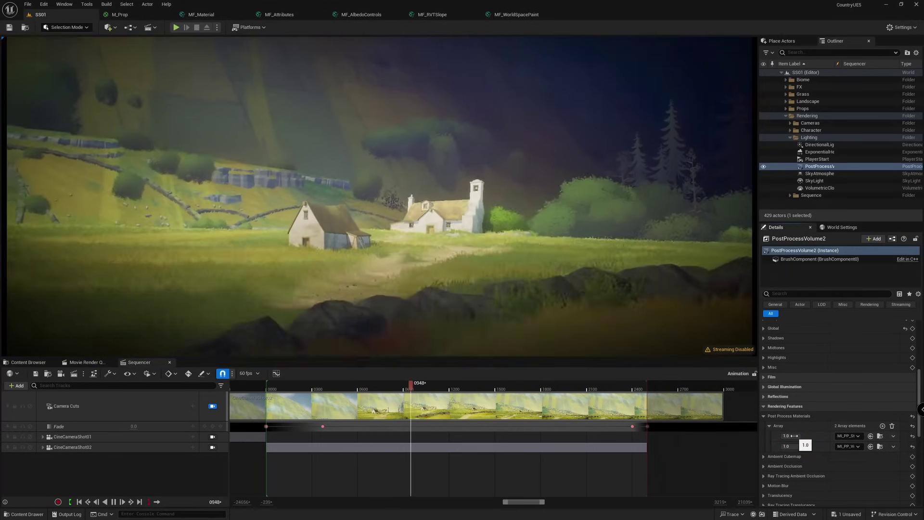
left_click(790, 435)
type("0.12")
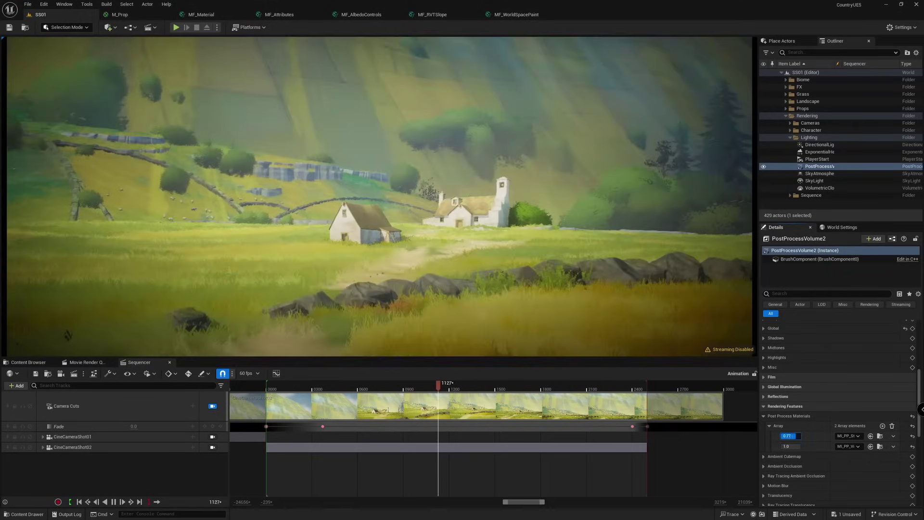
key("Escape")
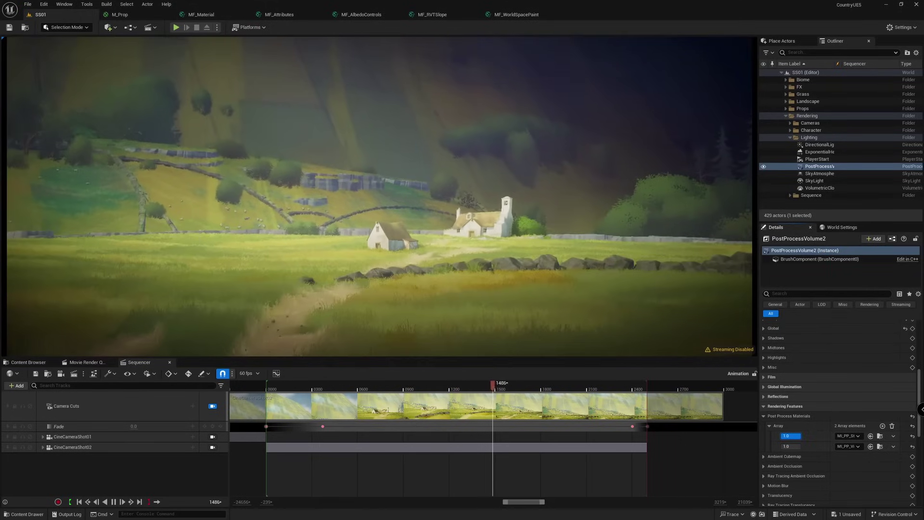
type("0.64")
key("Return")
Step: Try weights 0.81 and 0.23, then bring up the M_PP_StylizedFog material graph
type("0.8")
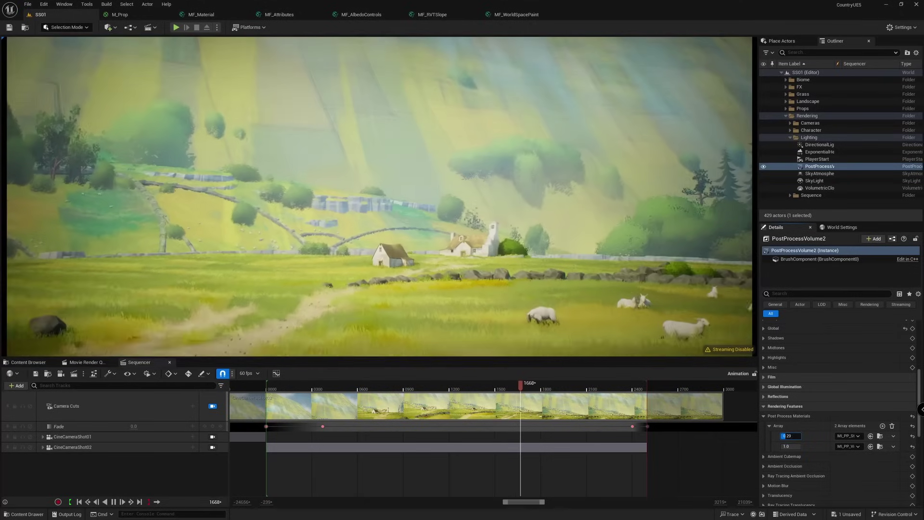
type("1")
key("Return")
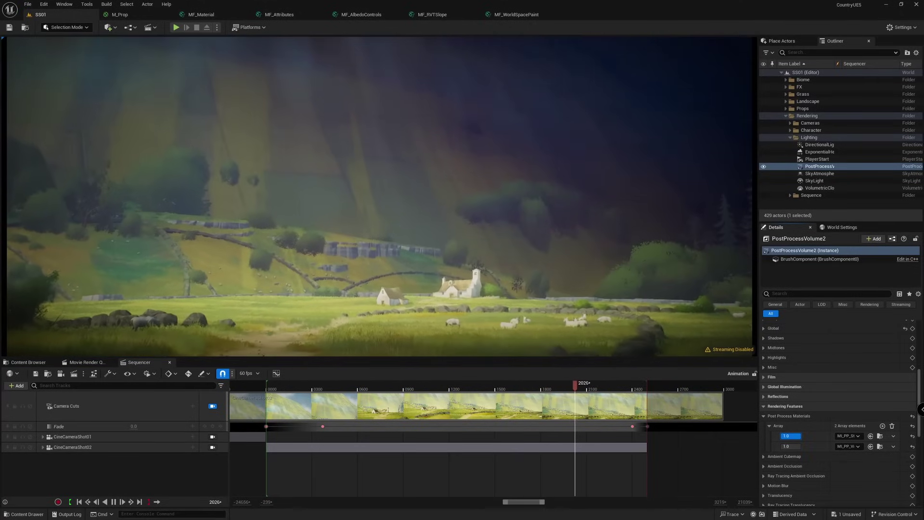
type("0.23")
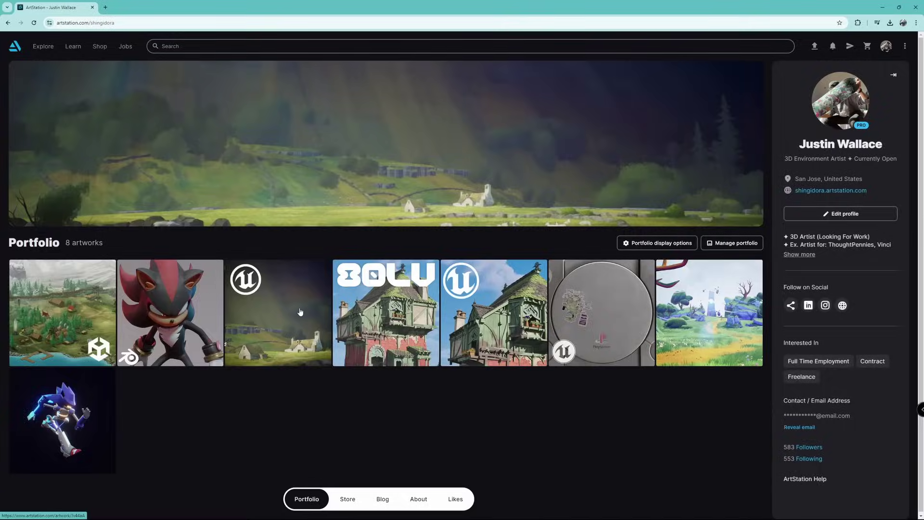
left_click(301, 312)
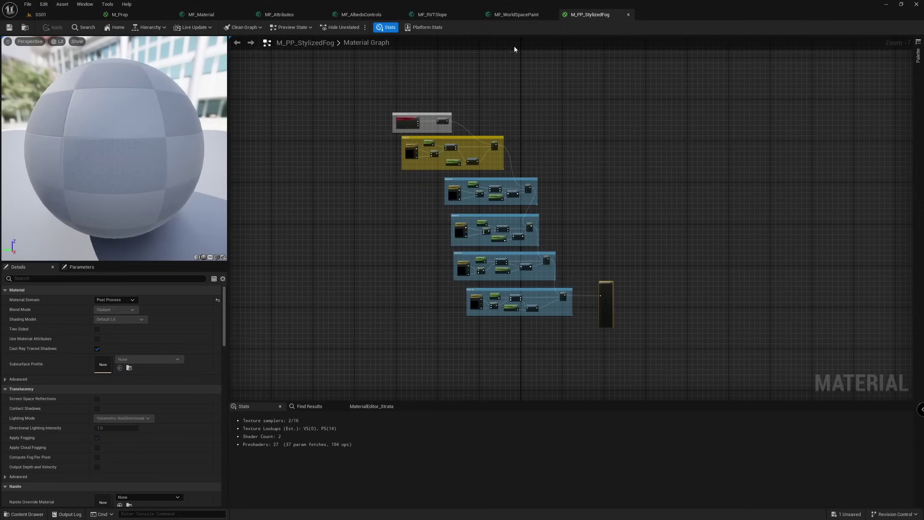
scroll(429, 145, "up", 5)
Step: Pan to the Color 02 fog section and open the MF_StylizedFog function
scroll(424, 102, "up", 1)
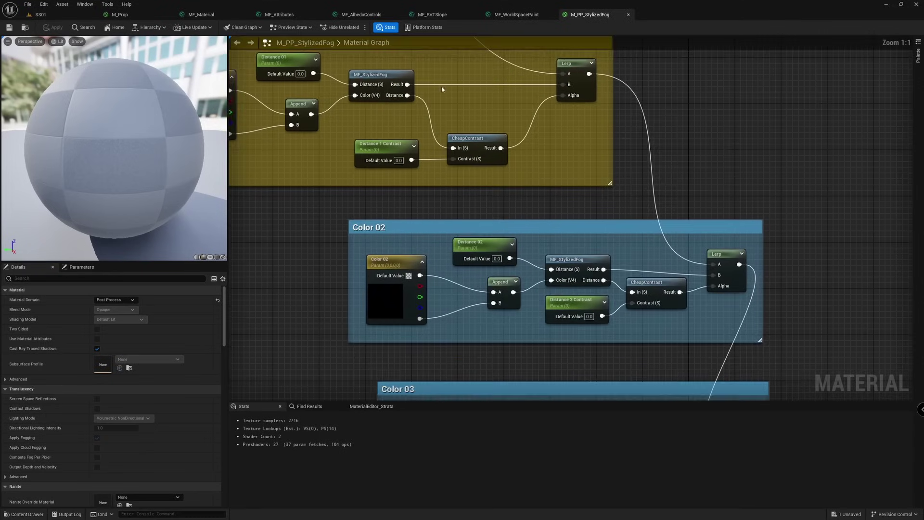
right_click_drag(443, 90, 466, 144)
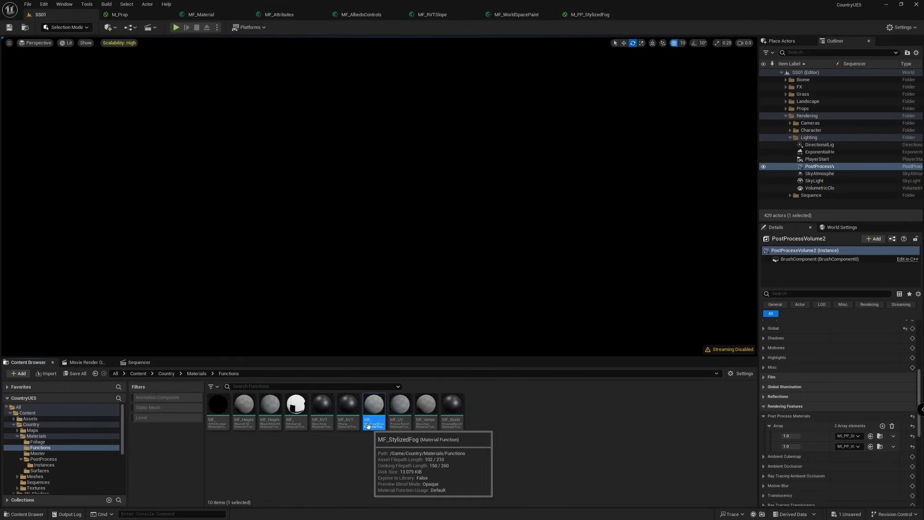
double_click(369, 426)
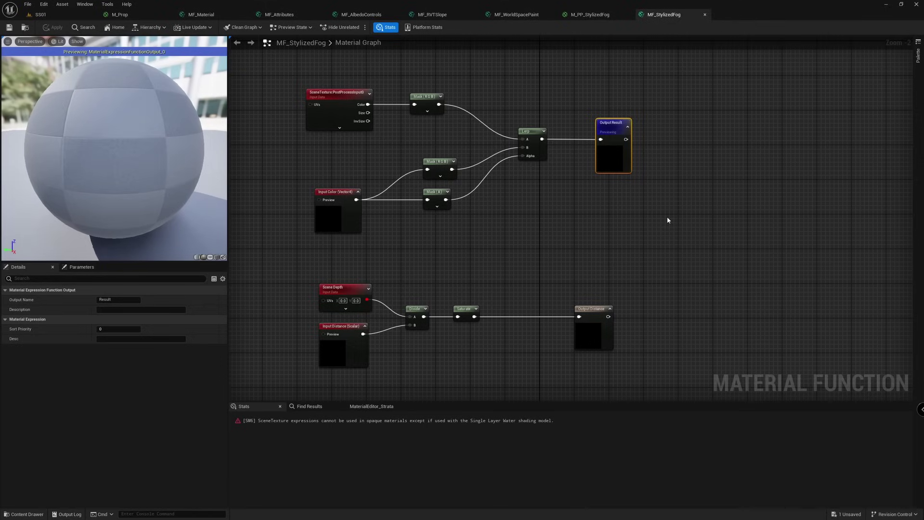
Step: Back in M_PP_StylizedFog, confirm the Material Domain is Post Process
key("ctrl+Tab")
left_click(328, 246)
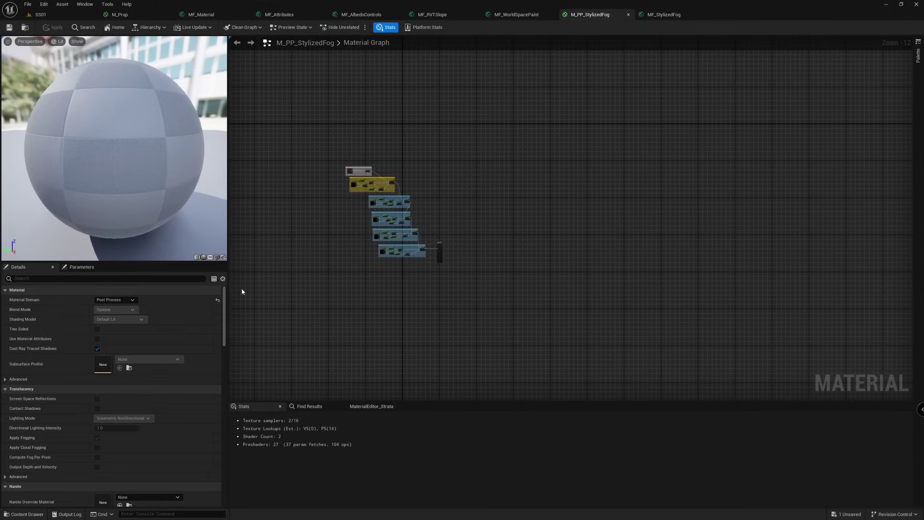
left_click(115, 300)
left_click(113, 333)
left_click(116, 299)
left_click(113, 333)
Step: Bring the Color 02 and Color 03 fog sections into view
scroll(334, 174, "up", 11)
scroll(599, 115, "up", 1)
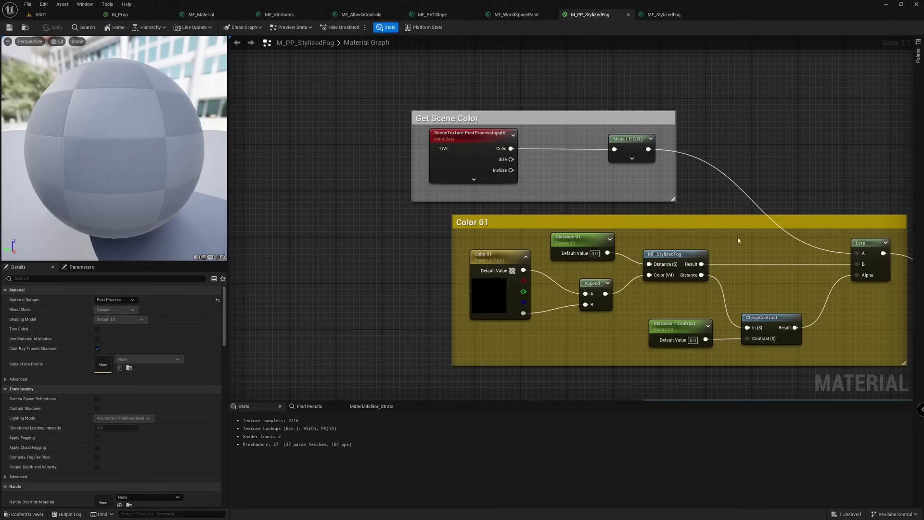
scroll(738, 238, "down", 3)
right_click_drag(738, 238, 621, 94)
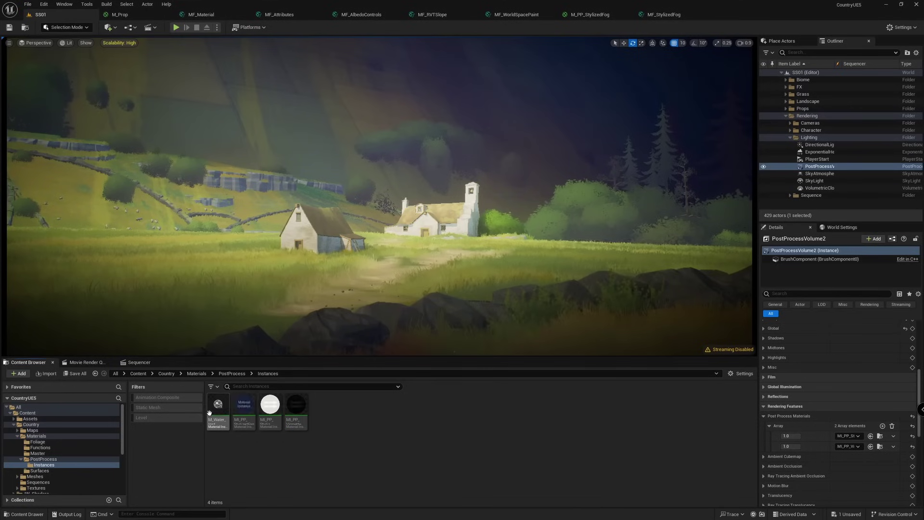
Step: Open MI_PP_StylizedFog and change Color 04 to green
double_click(245, 422)
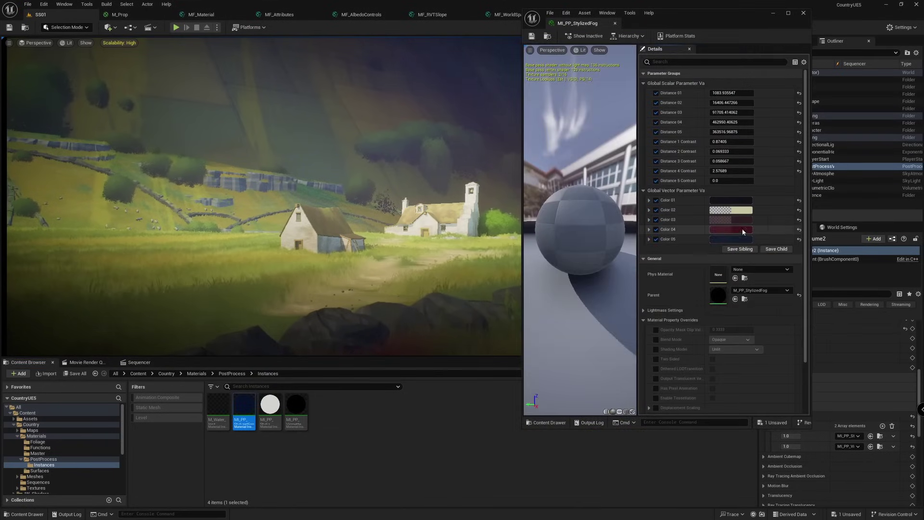
left_click(731, 229)
left_click_drag(806, 301, 755, 314)
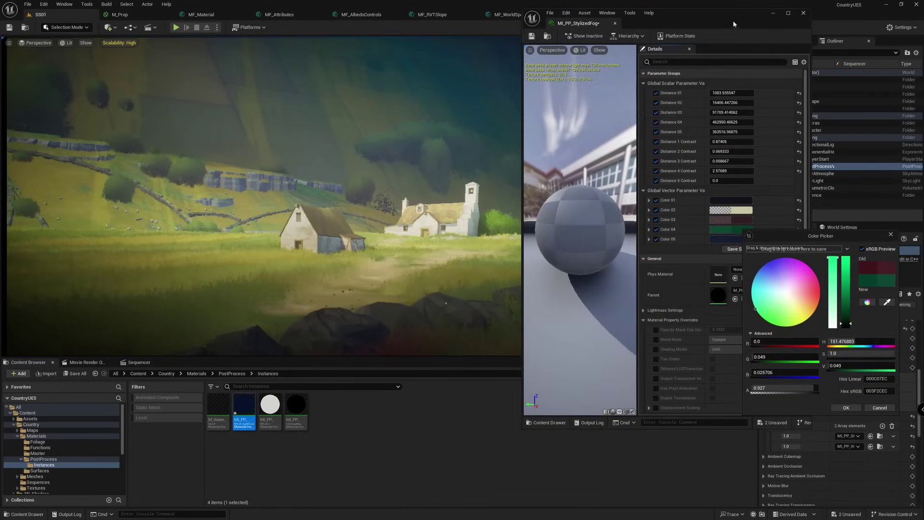
left_click_drag(740, 22, 854, 38)
left_click(846, 408)
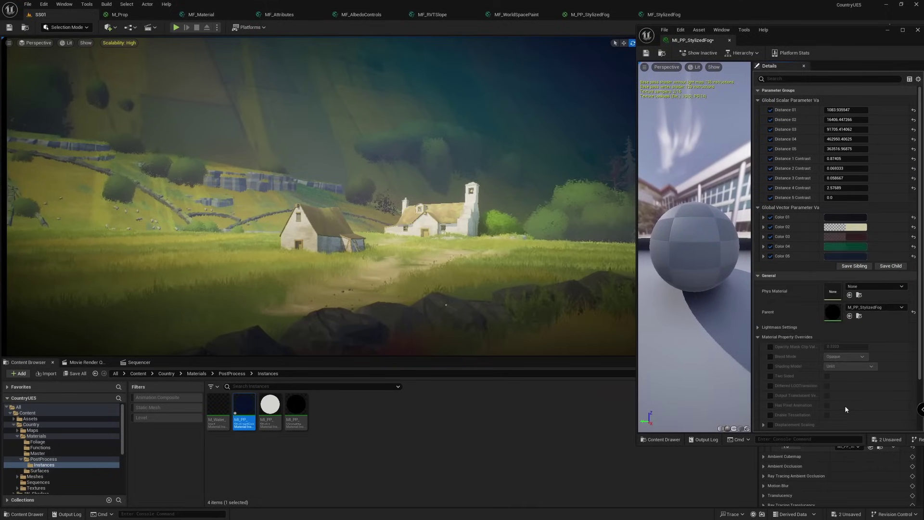
Step: Change Color 02 to green and Color 05 to dark red
left_click(847, 227)
left_click_drag(737, 289, 709, 296)
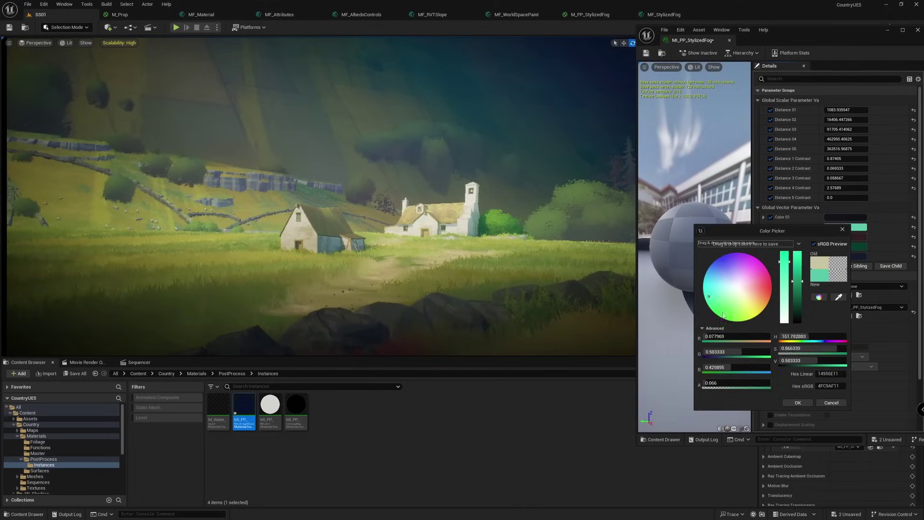
left_click(798, 403)
left_click(846, 256)
left_click_drag(752, 322, 723, 302)
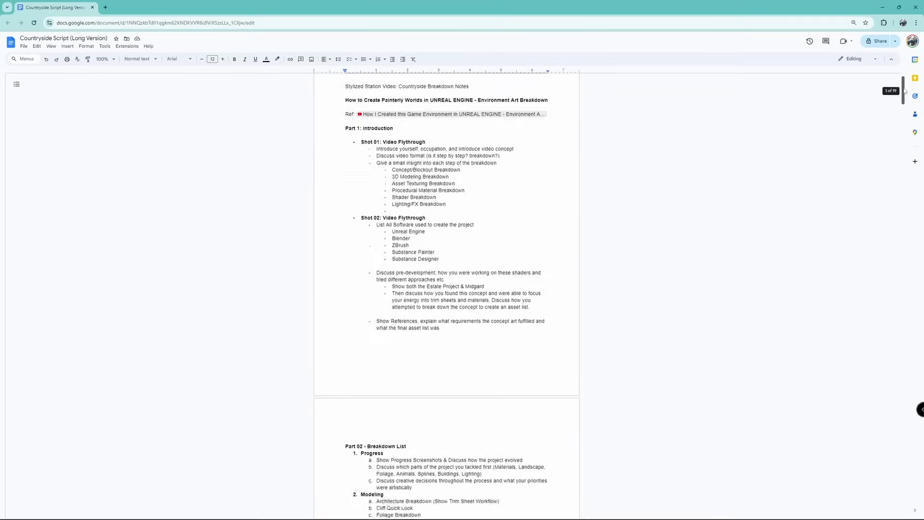
Step: Ask ChatGPT to shorten the script and paste it in, then view CineCameraShot02 at frame 1069
left_click_drag(910, 89, 913, 312)
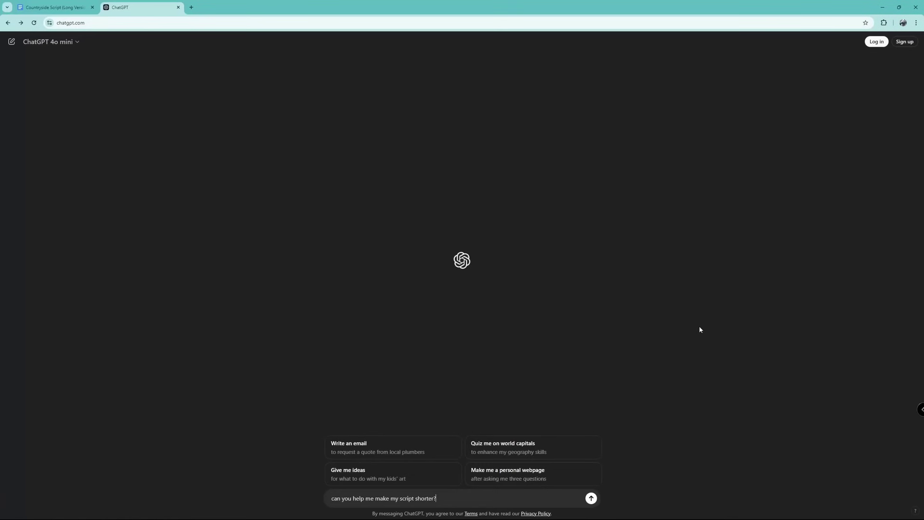
key("Return")
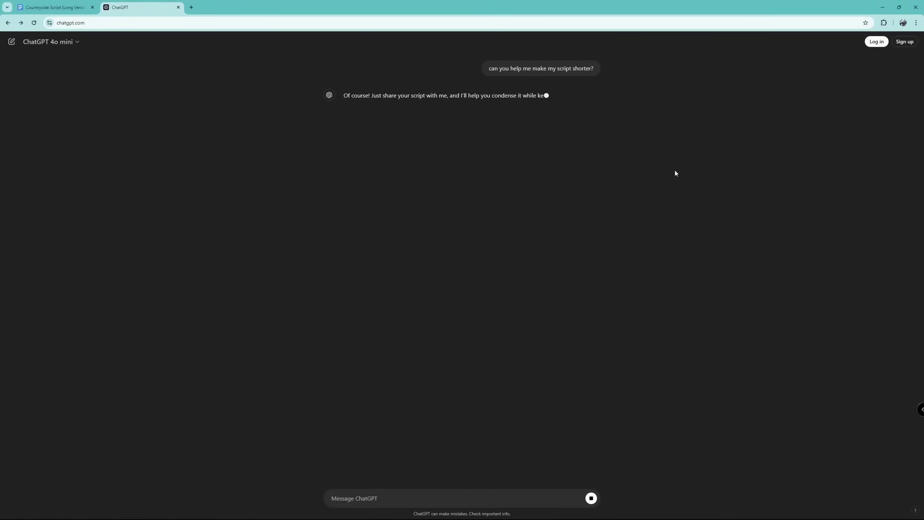
key("ctrl+v")
key("Return")
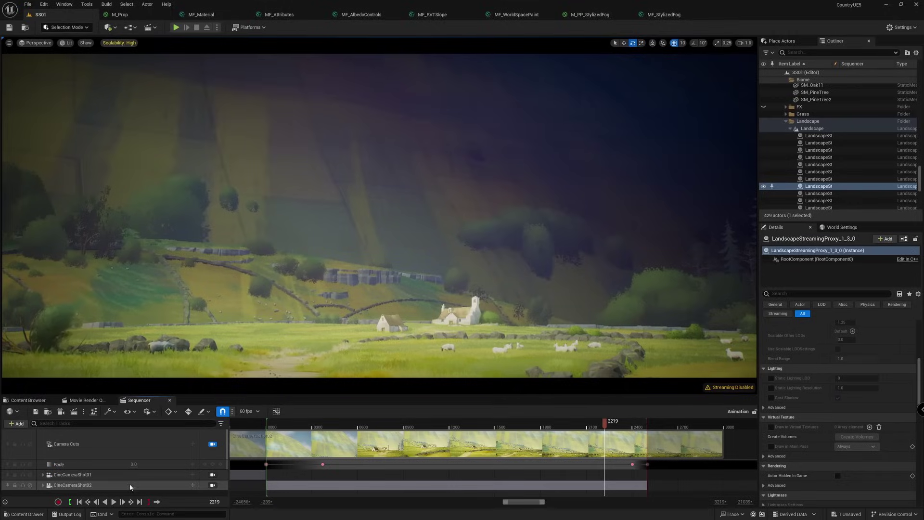
left_click(130, 485)
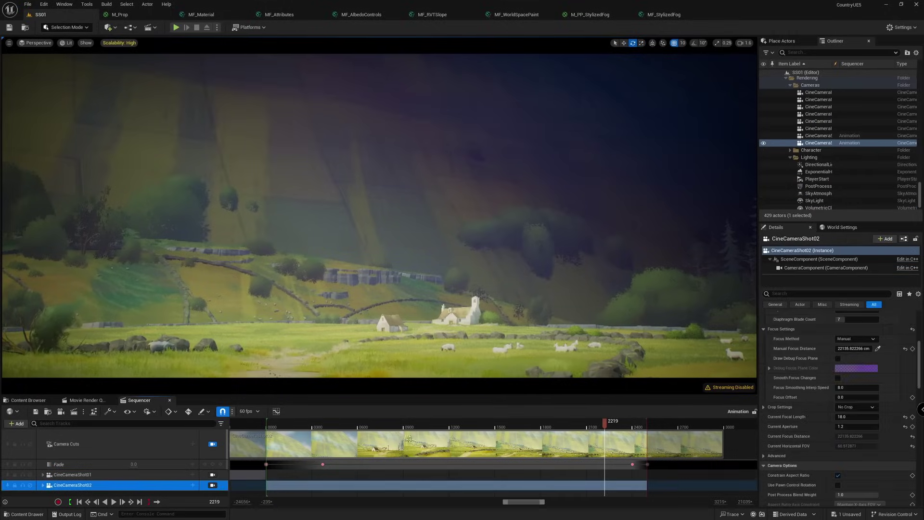
left_click(430, 421)
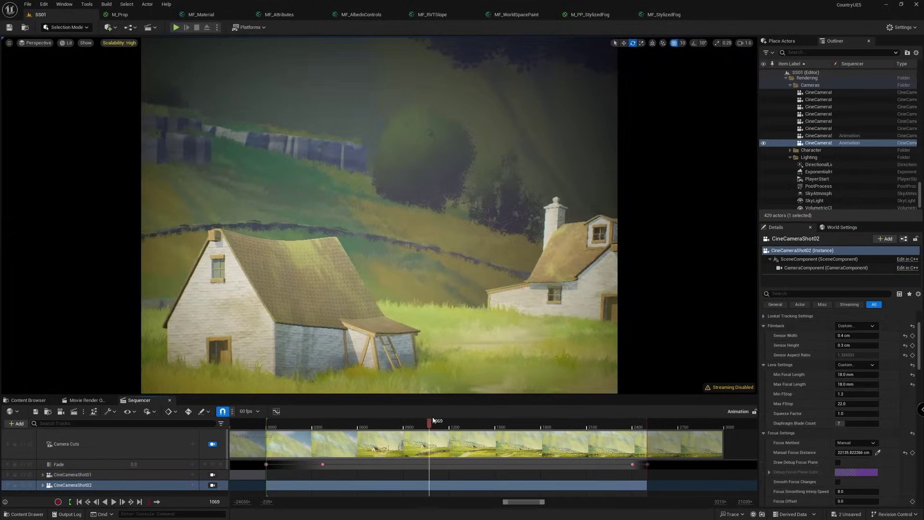